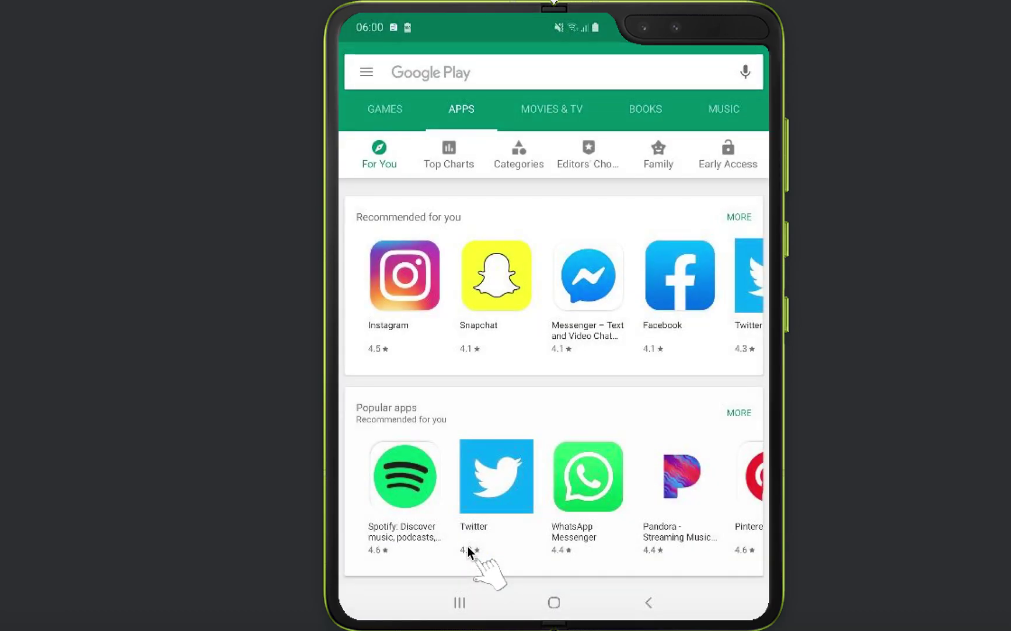
Step: Search the Play Store for 'zfont', which comes out mistyped
click(528, 73)
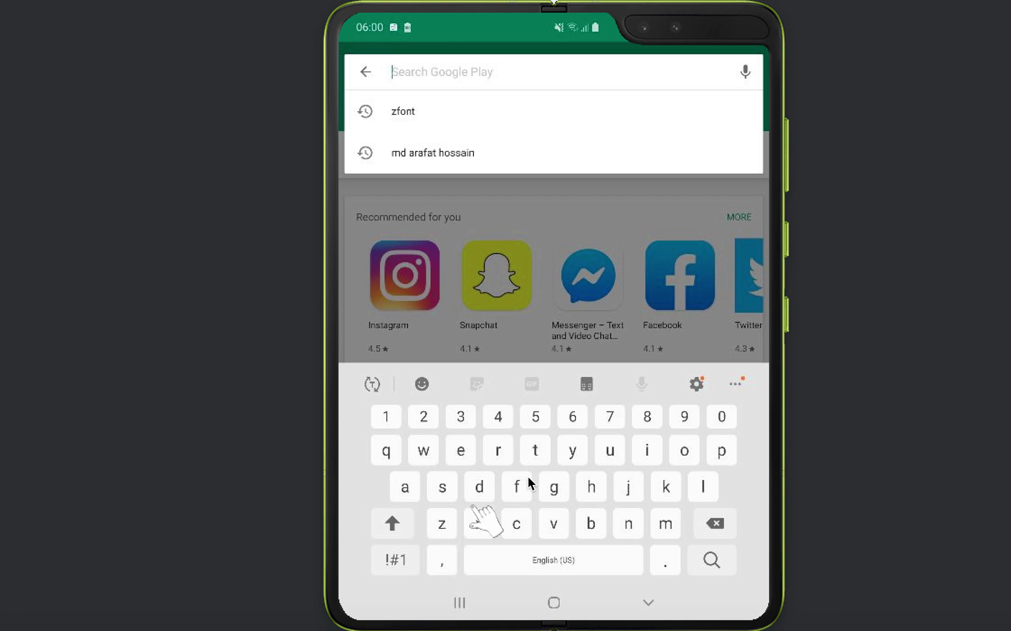
click(441, 522)
text(zfo)
click(517, 486)
click(685, 450)
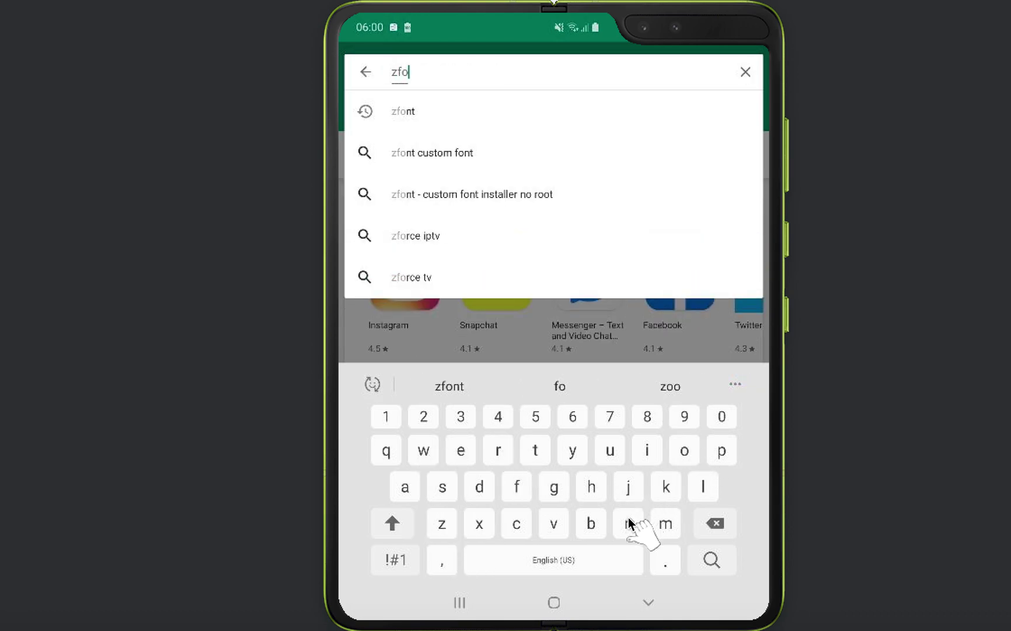
click(629, 522)
click(536, 450)
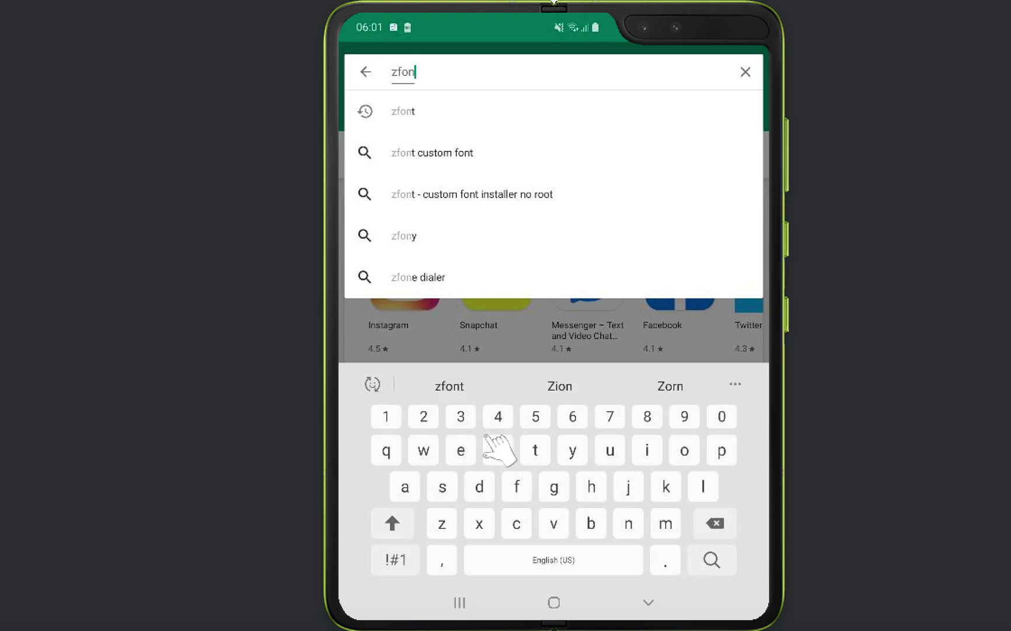
click(498, 451)
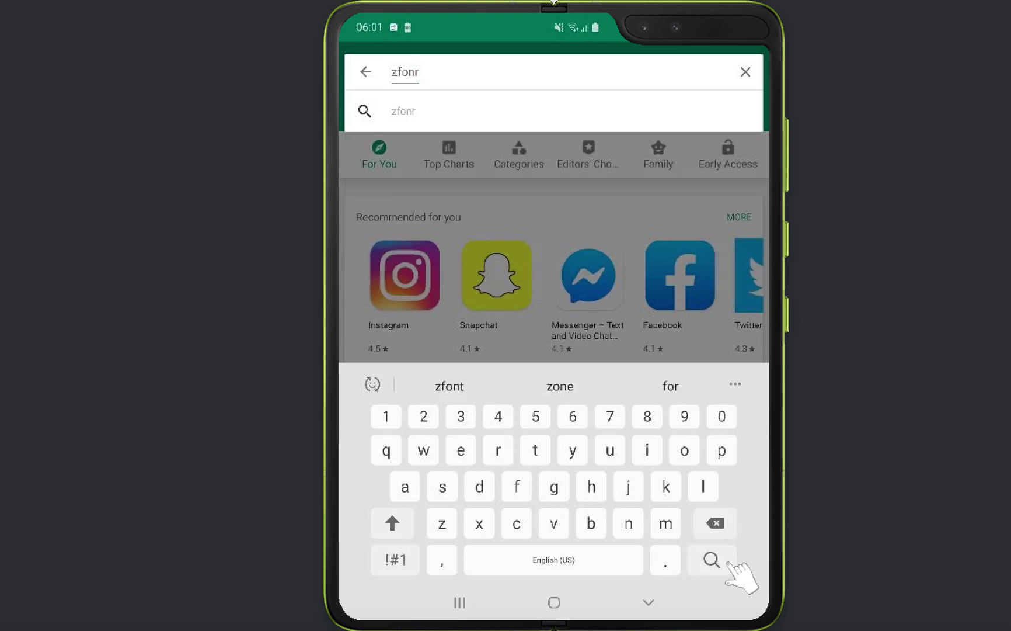
click(711, 560)
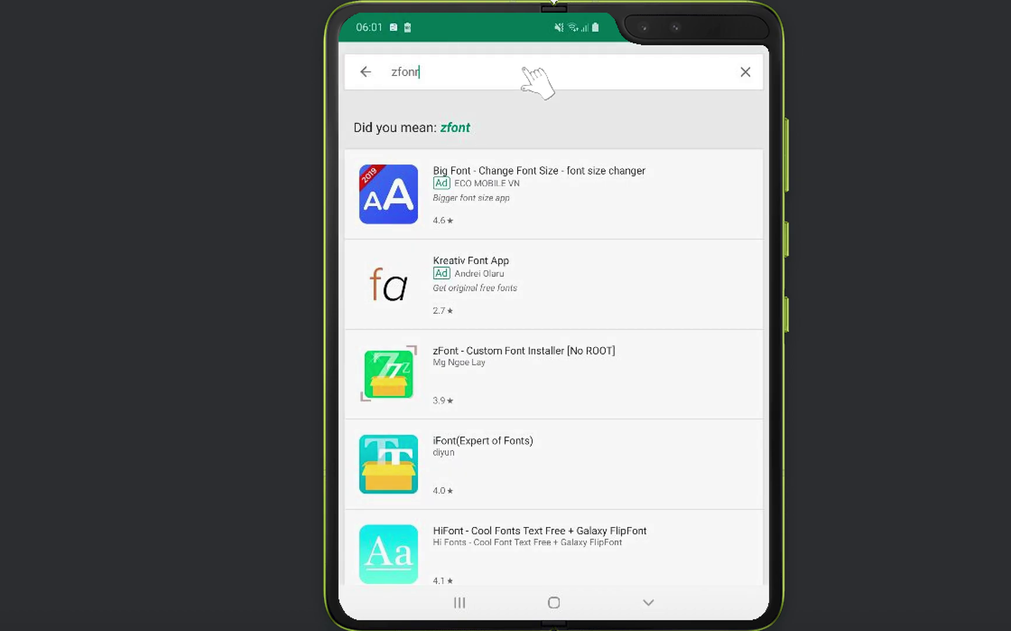
Step: Correct the search to 'zfont', then install and open zFont - Custom Font Installer
click(535, 72)
click(715, 522)
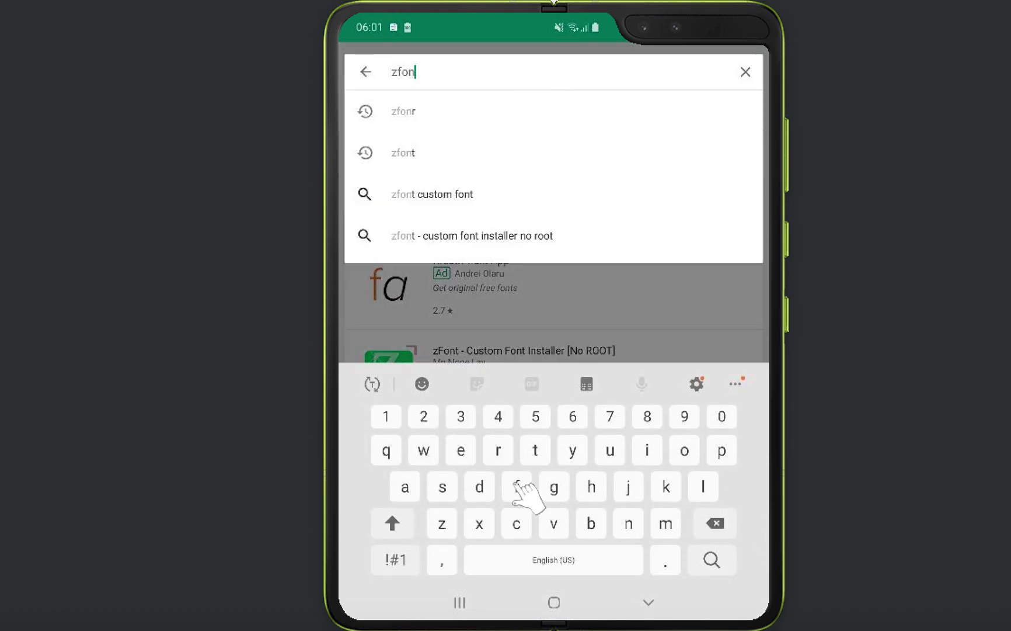
click(517, 486)
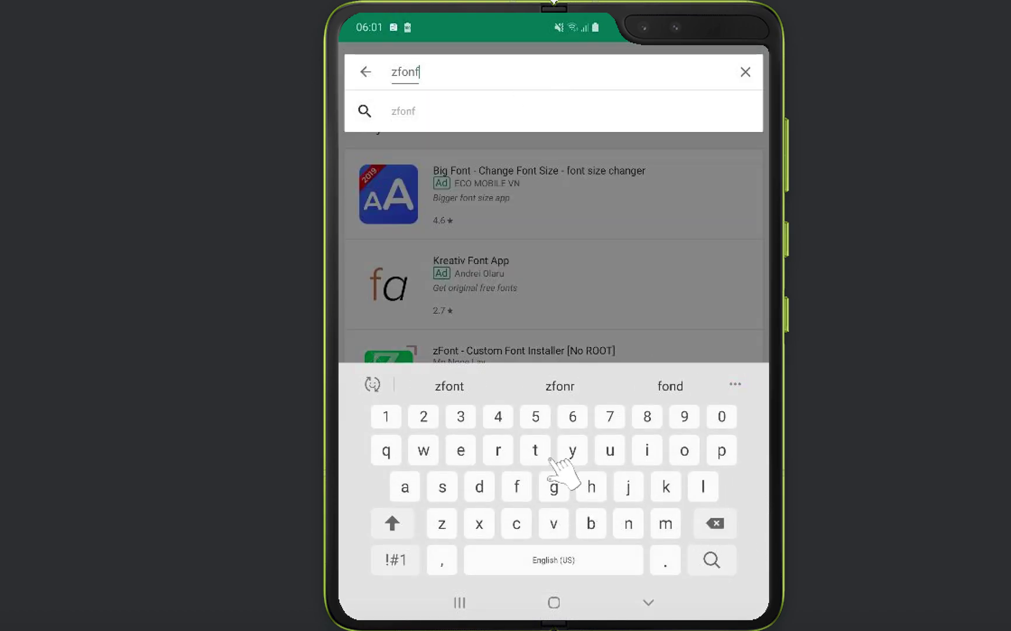
text(t)
click(536, 450)
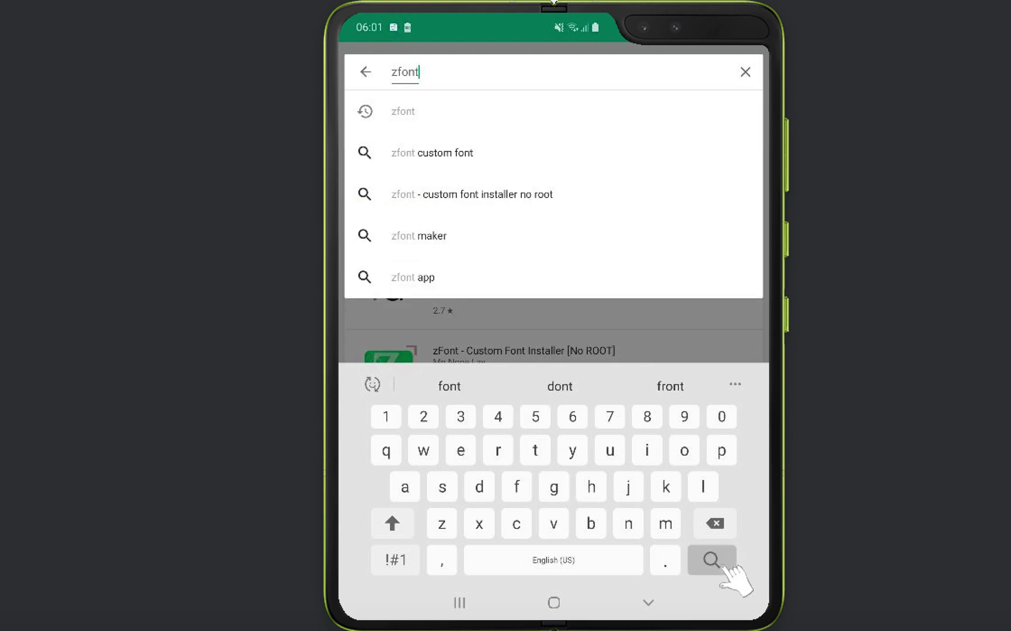
click(711, 560)
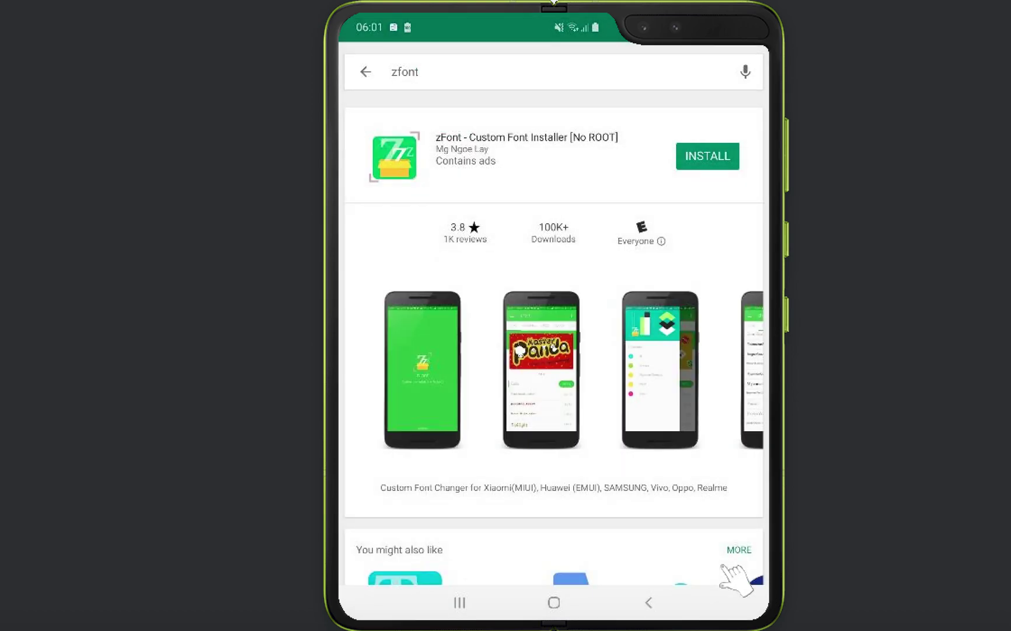
click(707, 156)
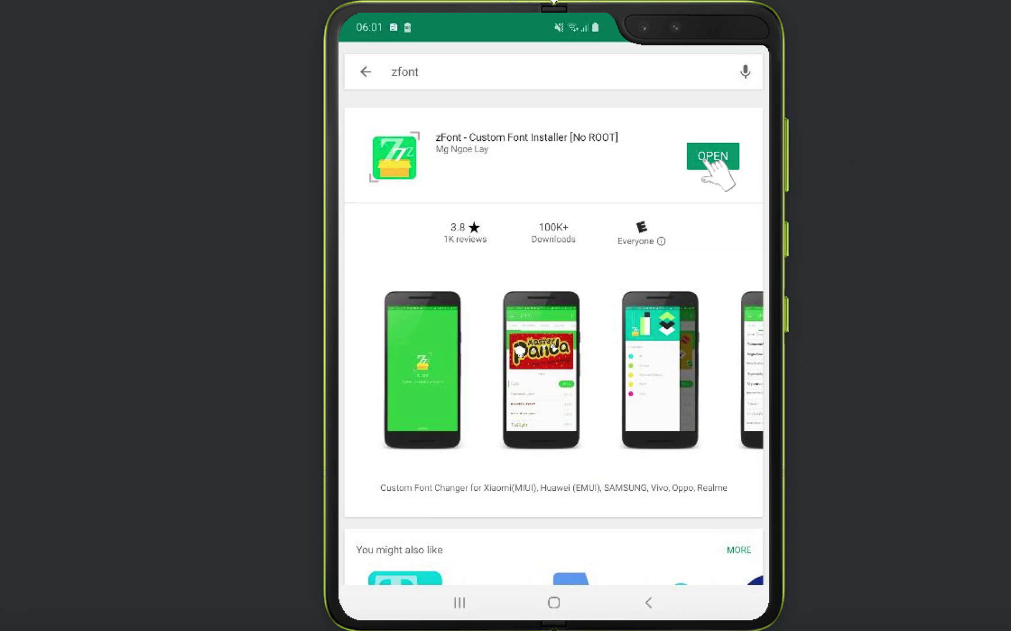
click(713, 157)
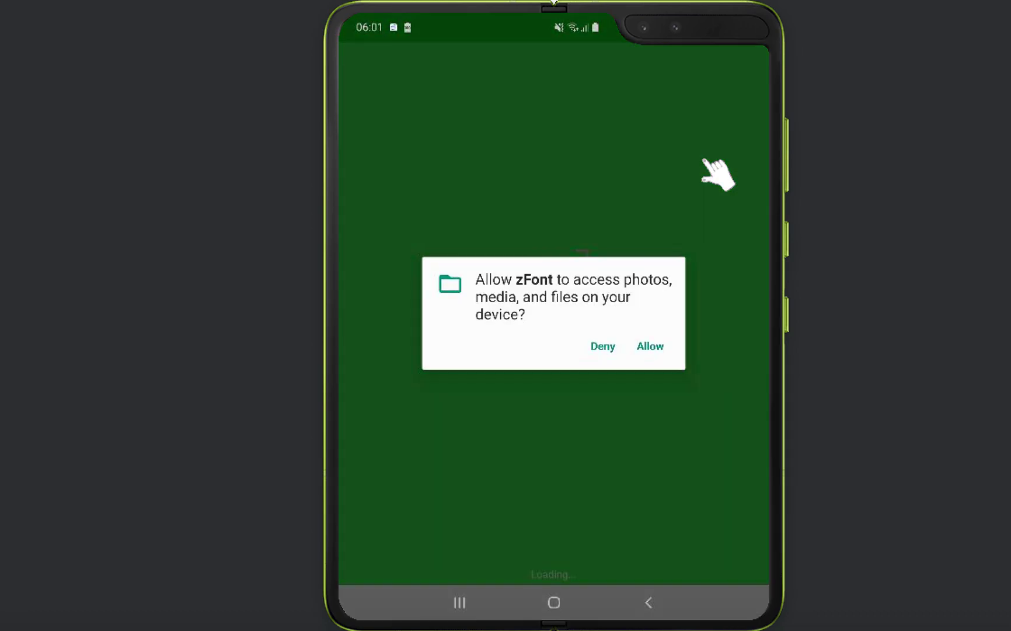
Step: Grant zFont storage access, then browse the MYANMAR and COLOR font categories
click(651, 346)
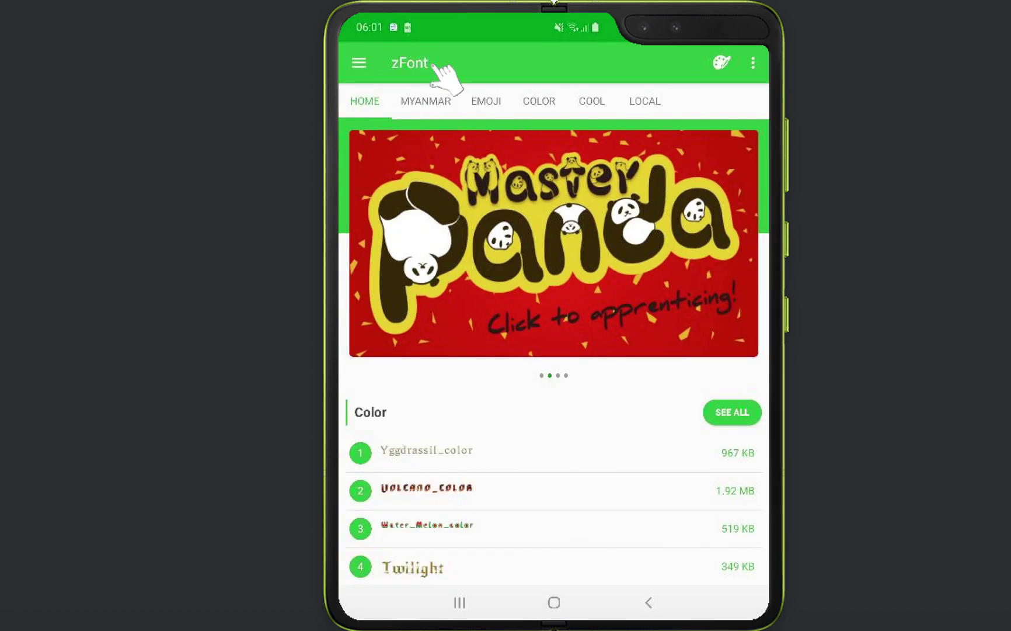
click(426, 101)
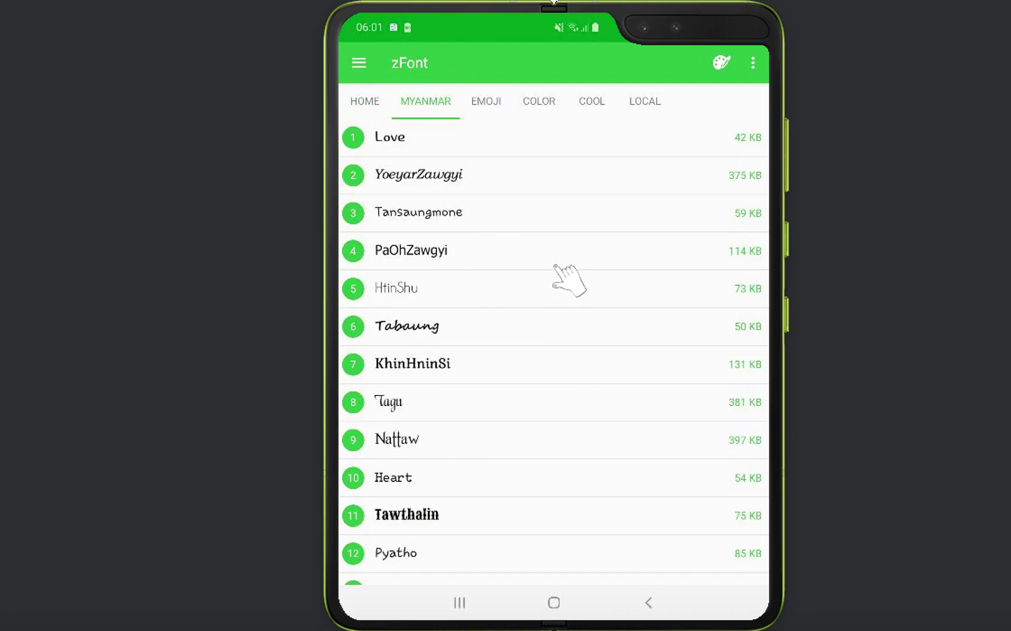
click(540, 101)
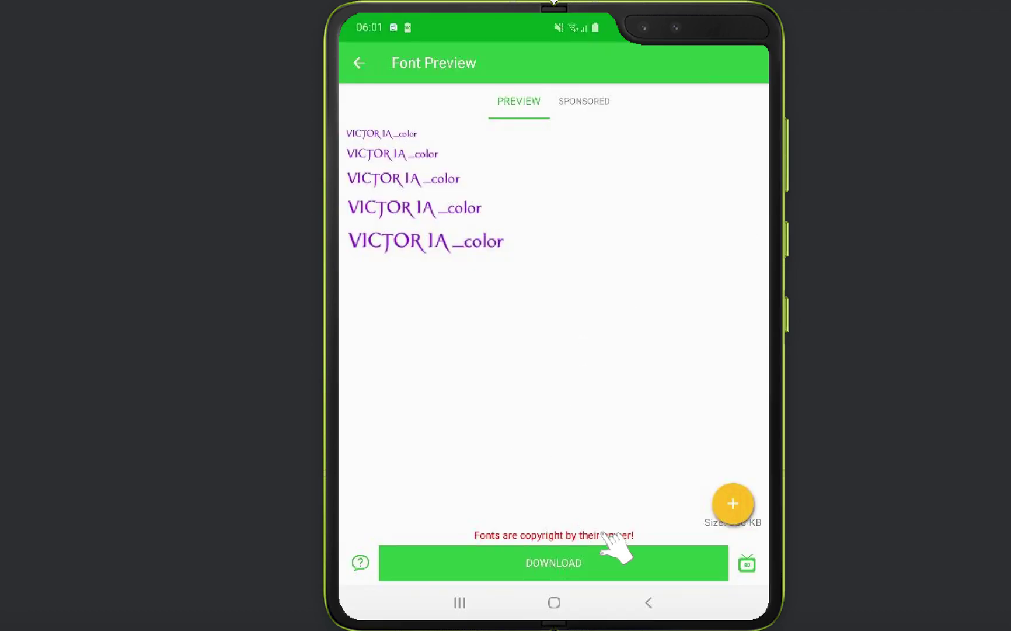
Step: Download VICTORIA_color and set it in Samsung mode for Pie OneUI (9.0), accepting the note
click(554, 562)
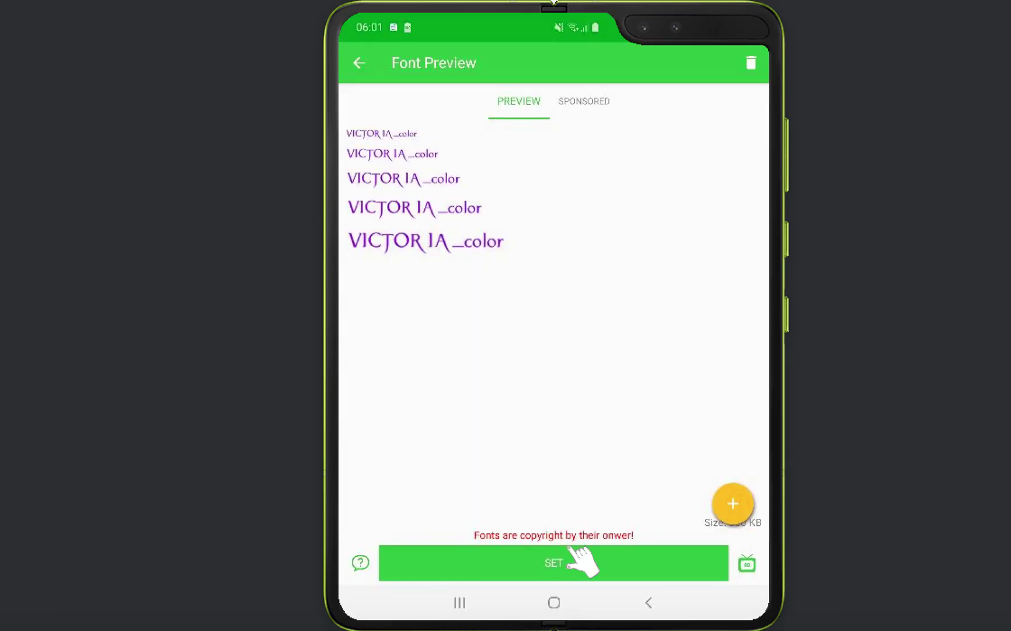
click(585, 567)
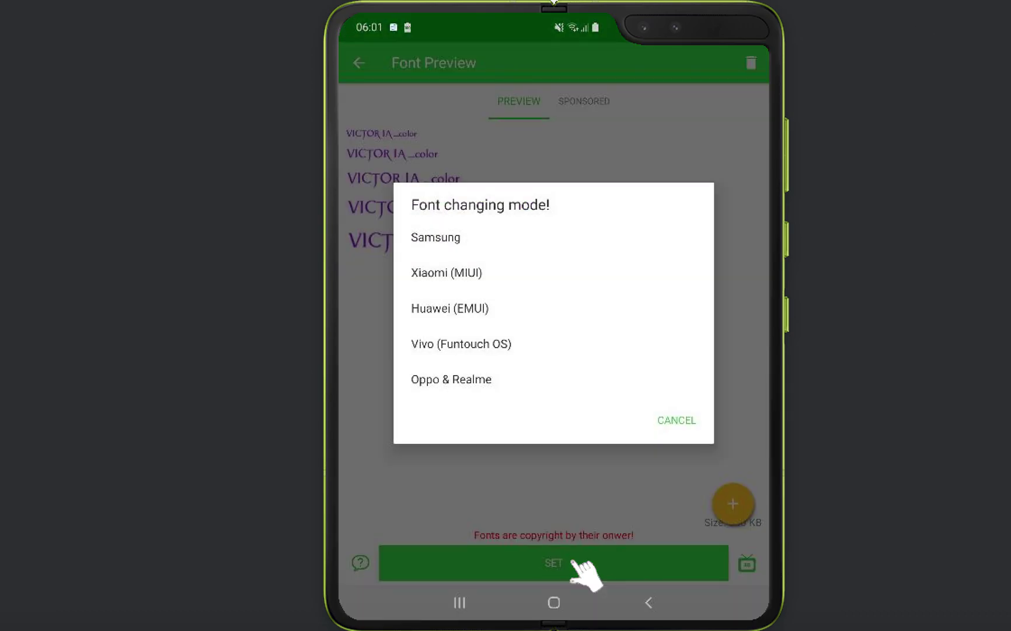
click(436, 237)
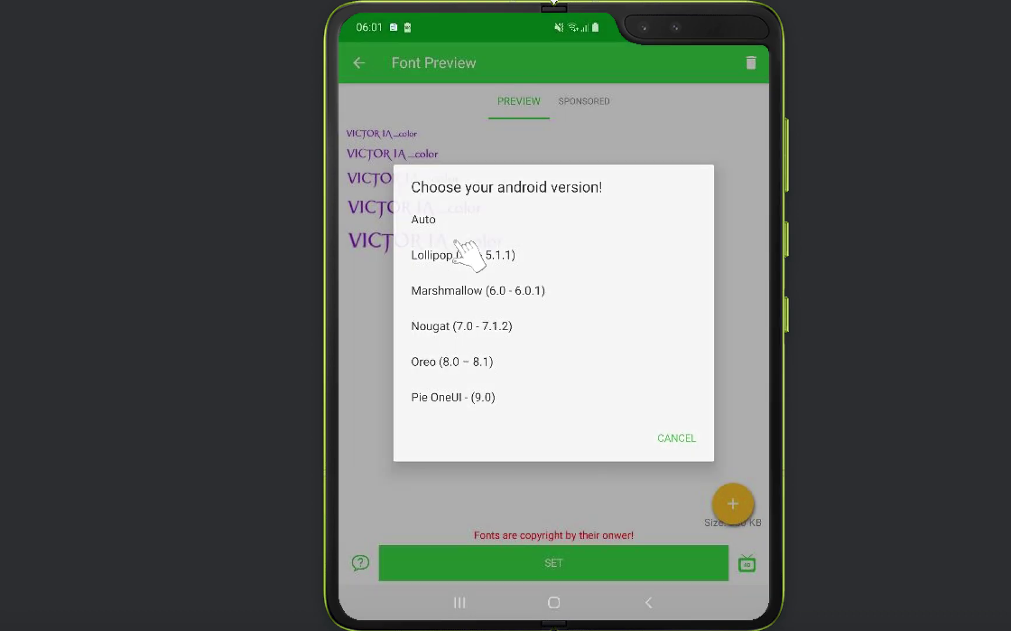
click(474, 398)
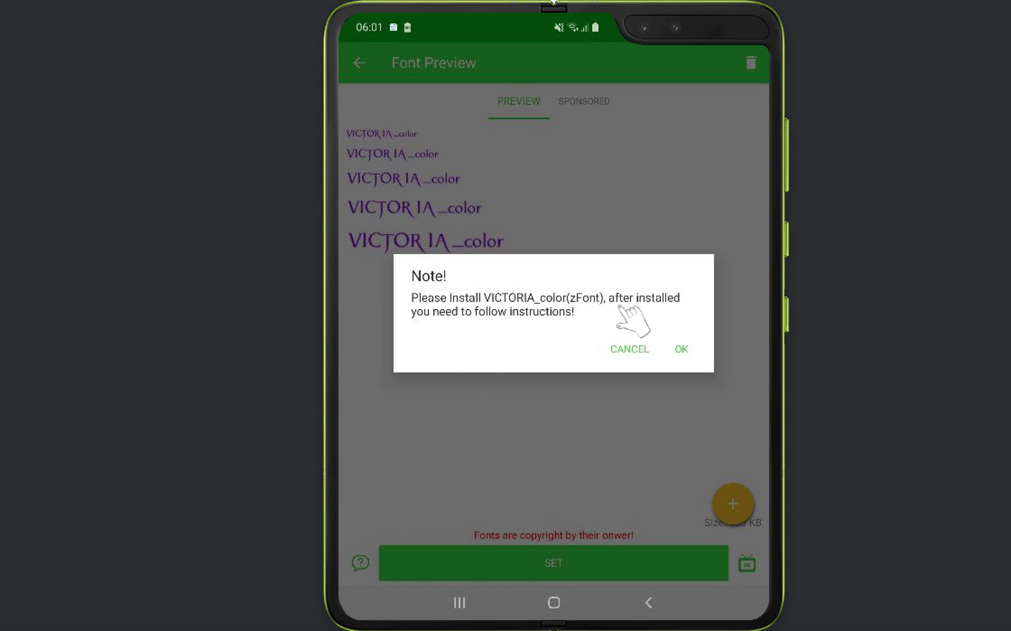
click(682, 348)
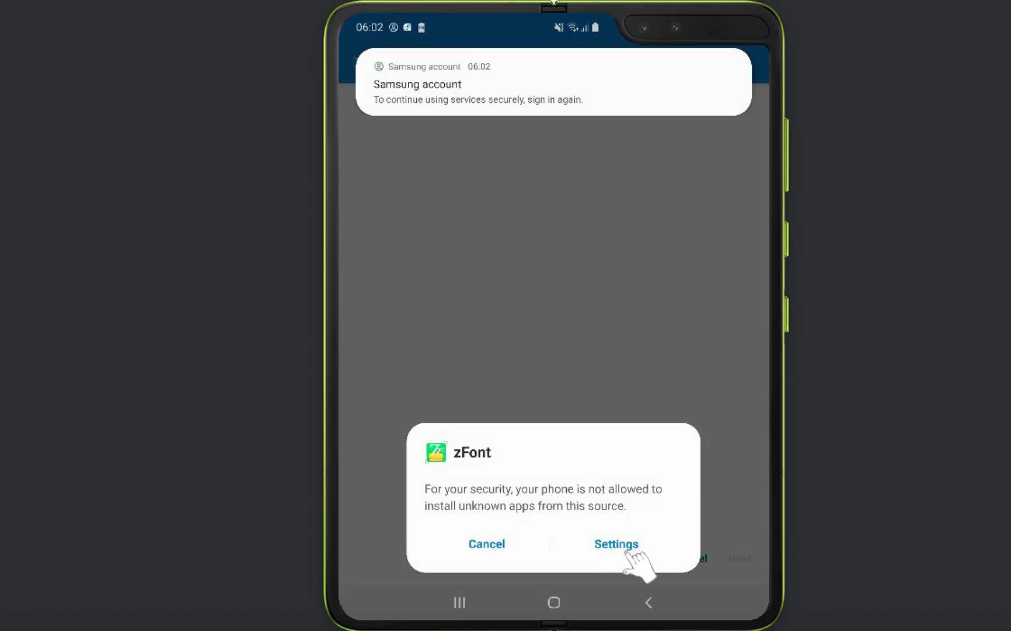
Step: Allow unknown-app installs from zFont, then install the zFont font package
click(616, 543)
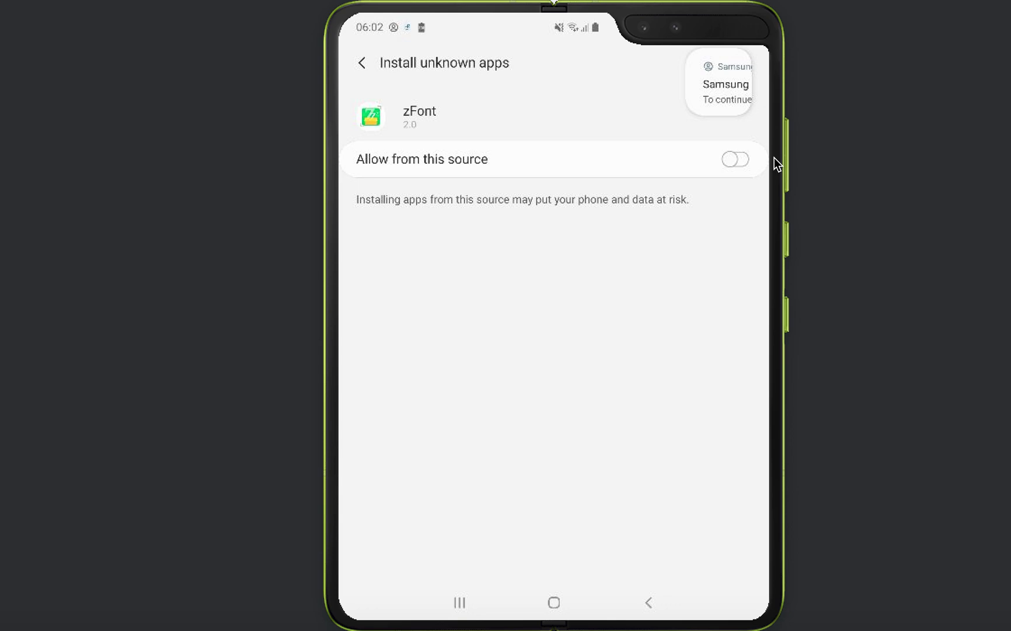
click(735, 160)
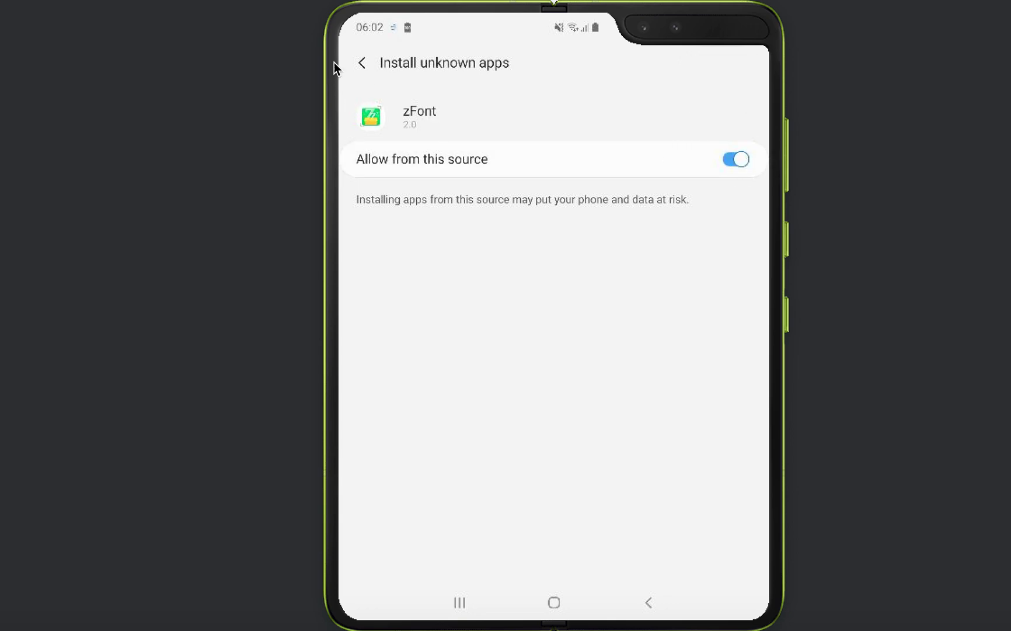
click(364, 62)
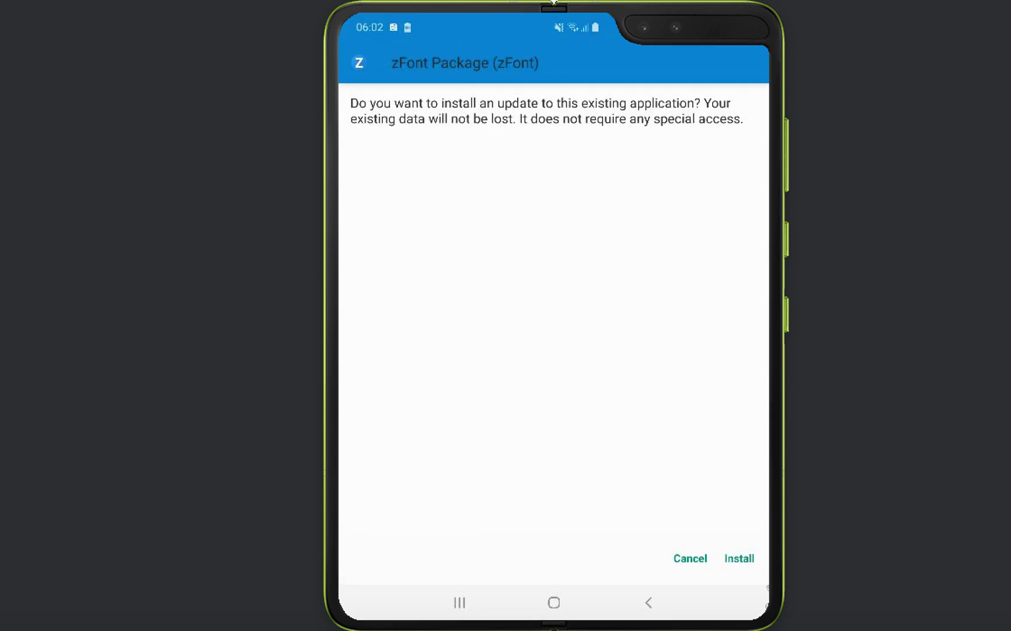
click(741, 558)
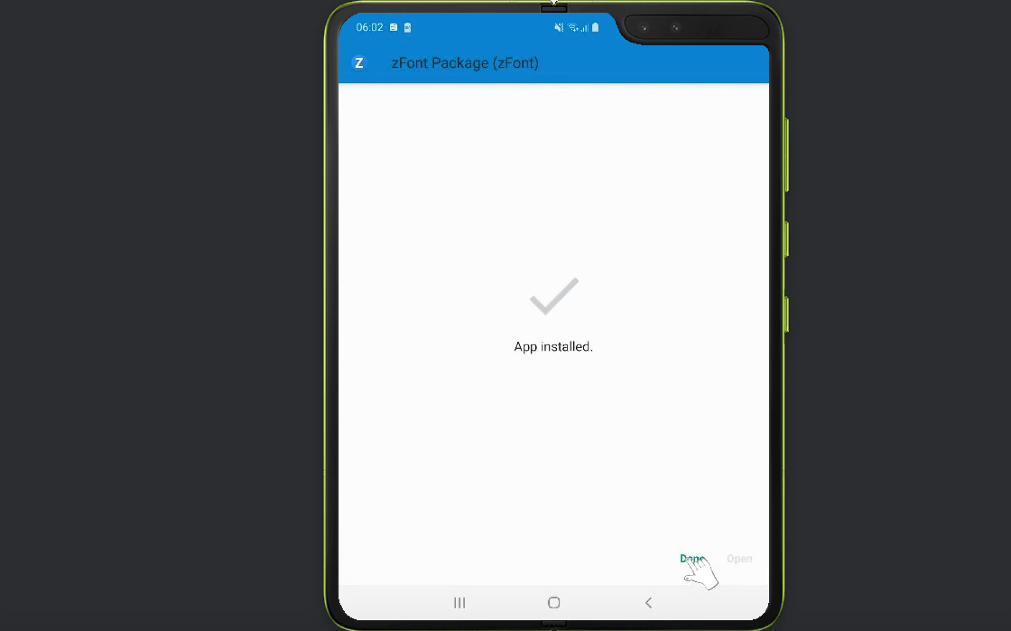
click(692, 558)
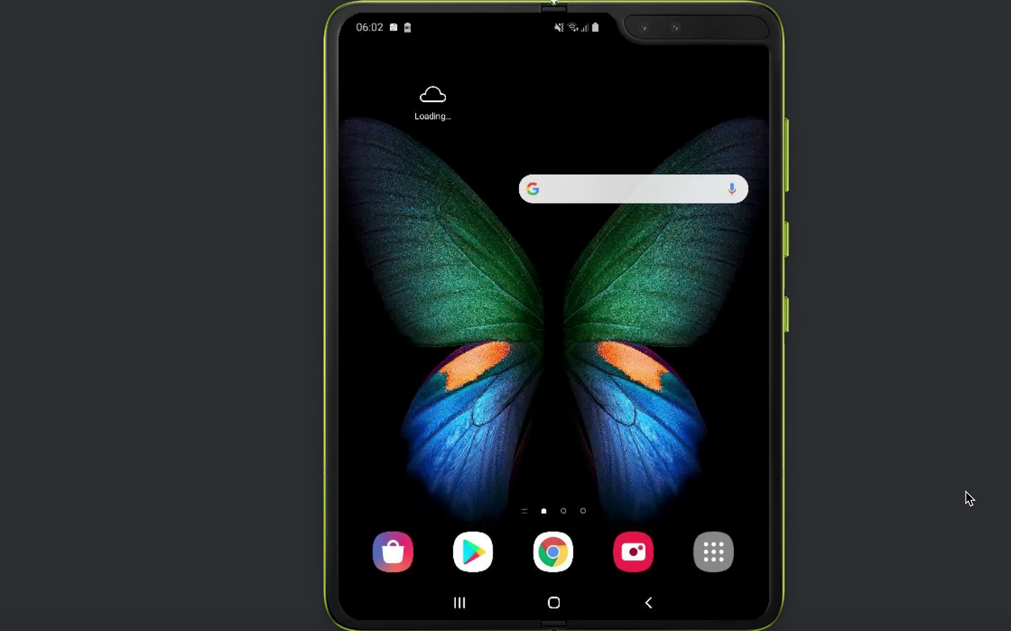
Step: Relaunch zFont, preview the local VICTORIA_color font, and choose Change Theme
click(713, 551)
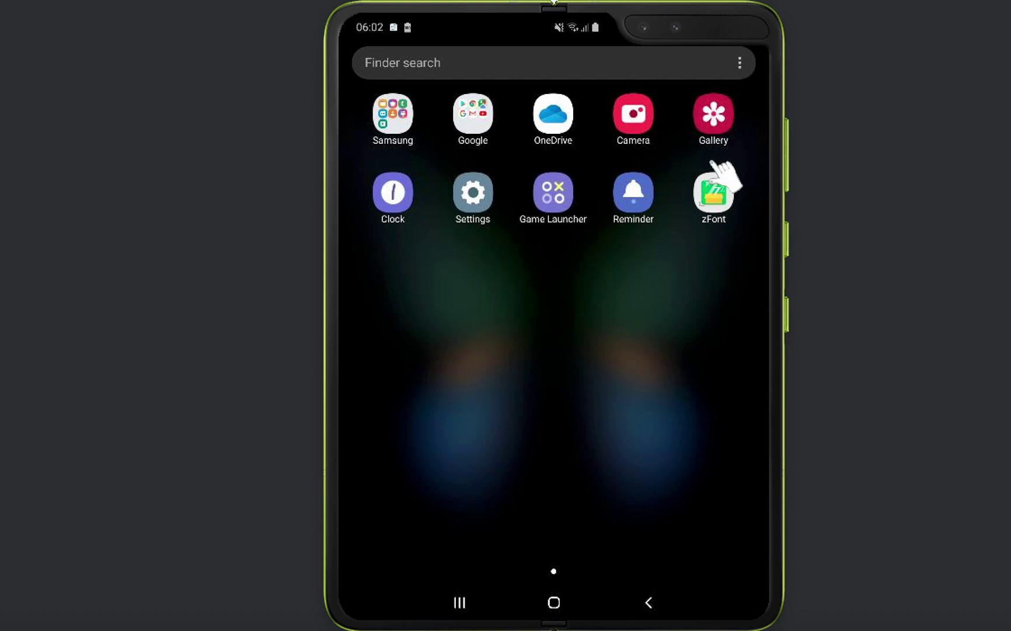
click(715, 194)
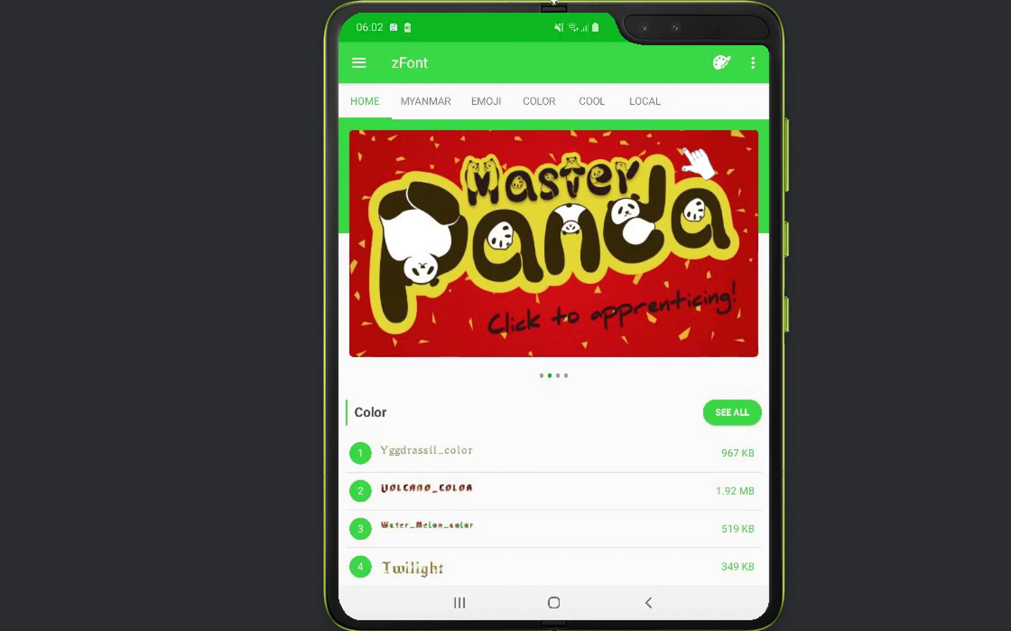
click(645, 101)
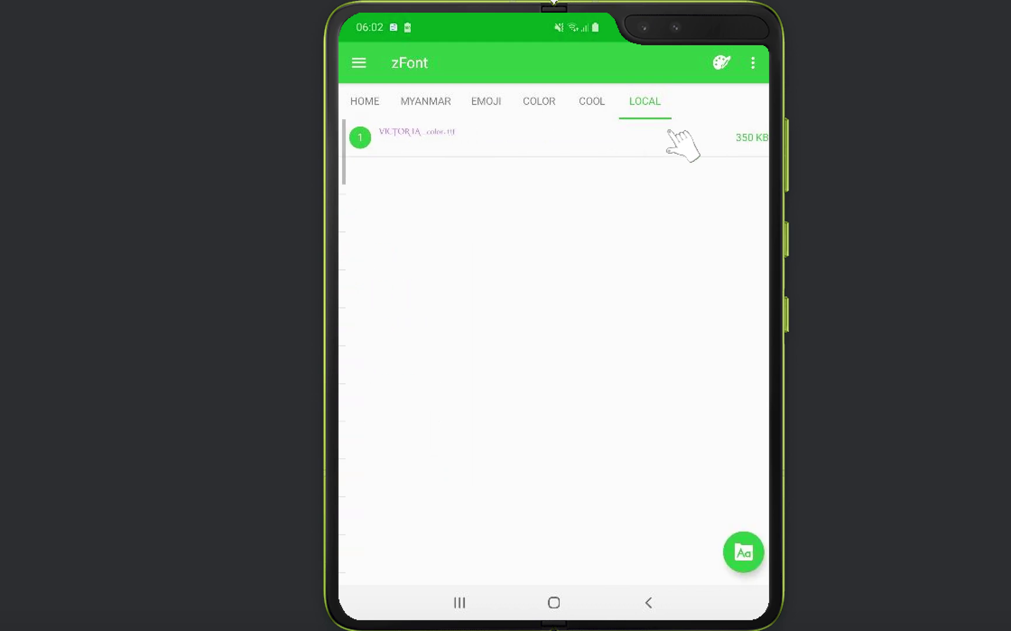
click(414, 142)
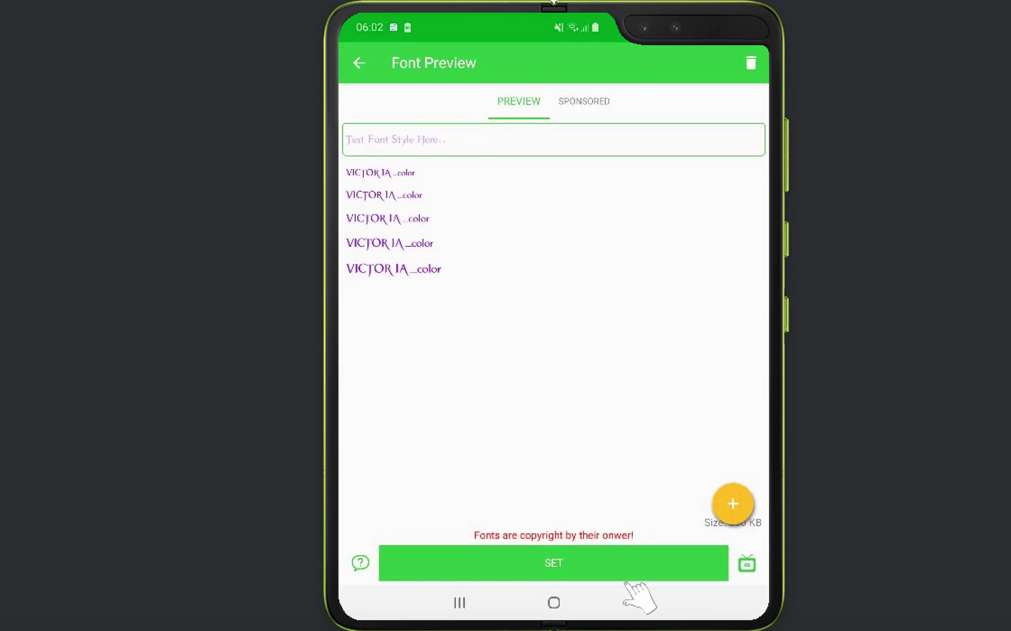
click(734, 503)
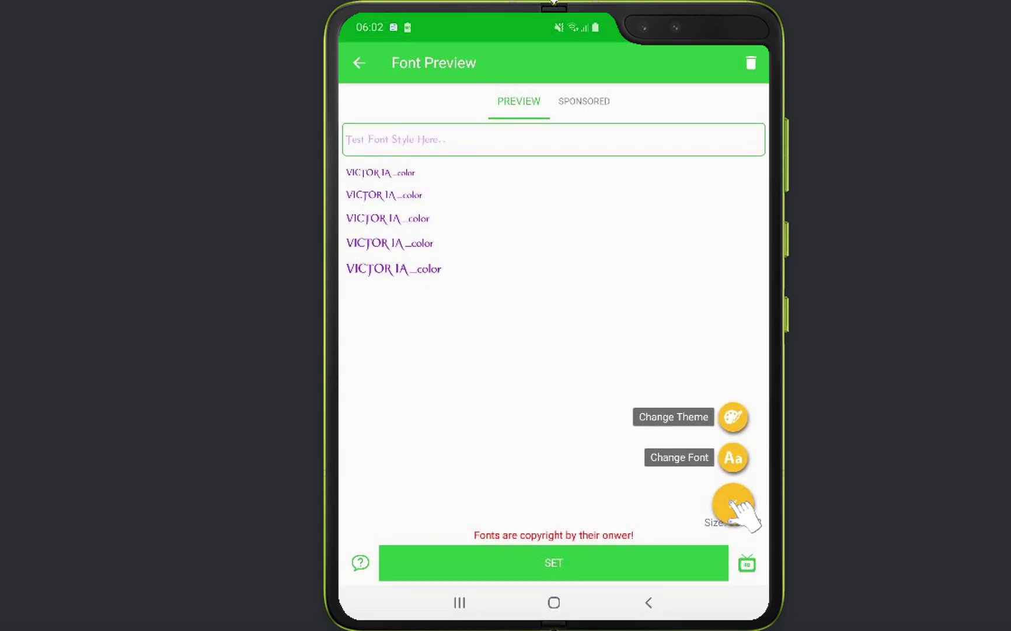
click(733, 417)
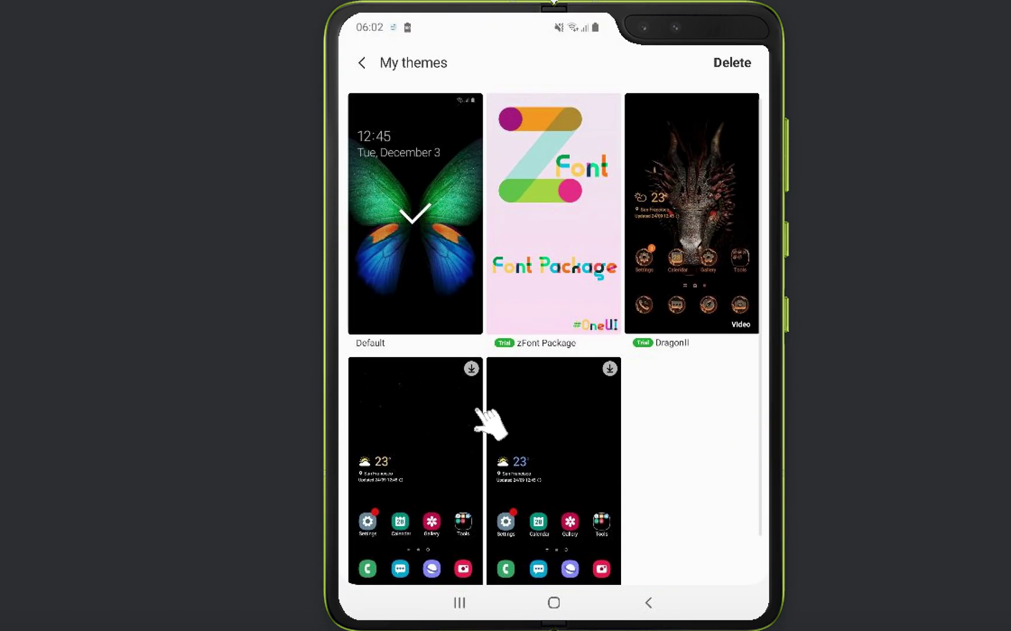
Step: Try out and apply the zFont Font Package theme
click(569, 252)
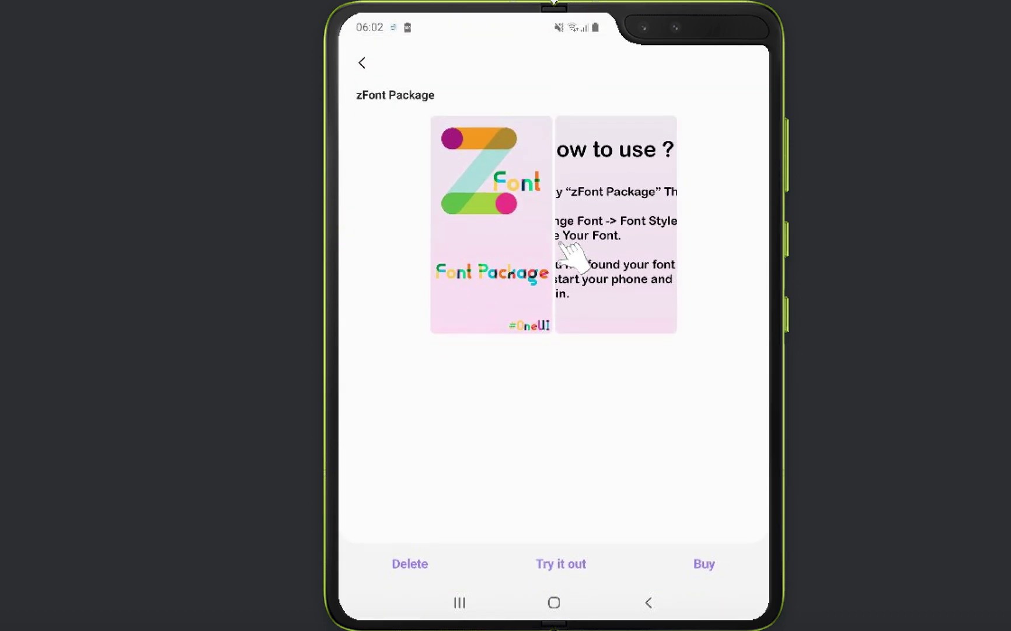
click(561, 564)
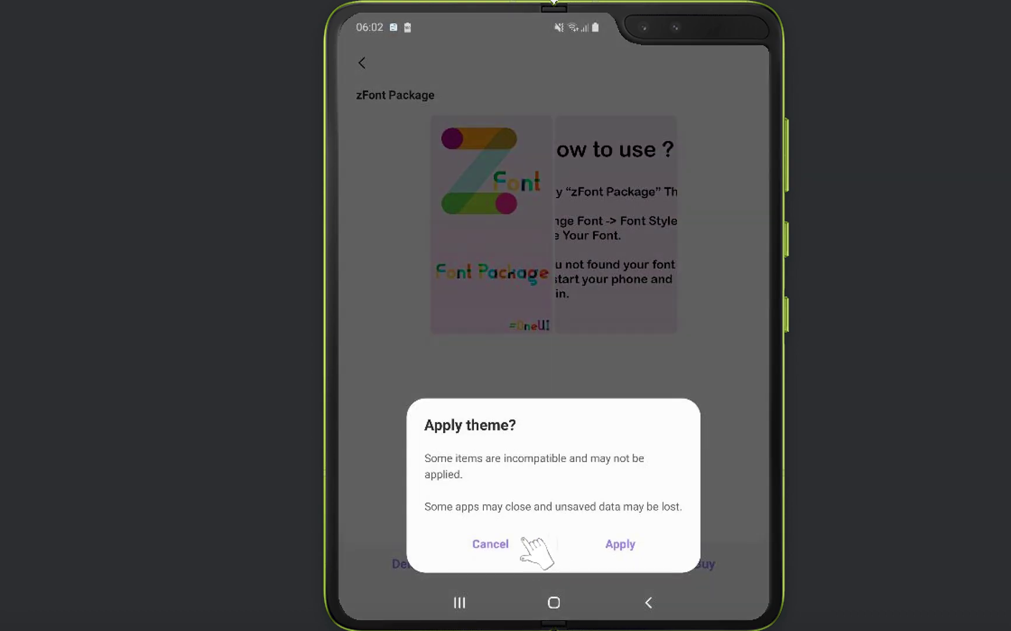
click(620, 545)
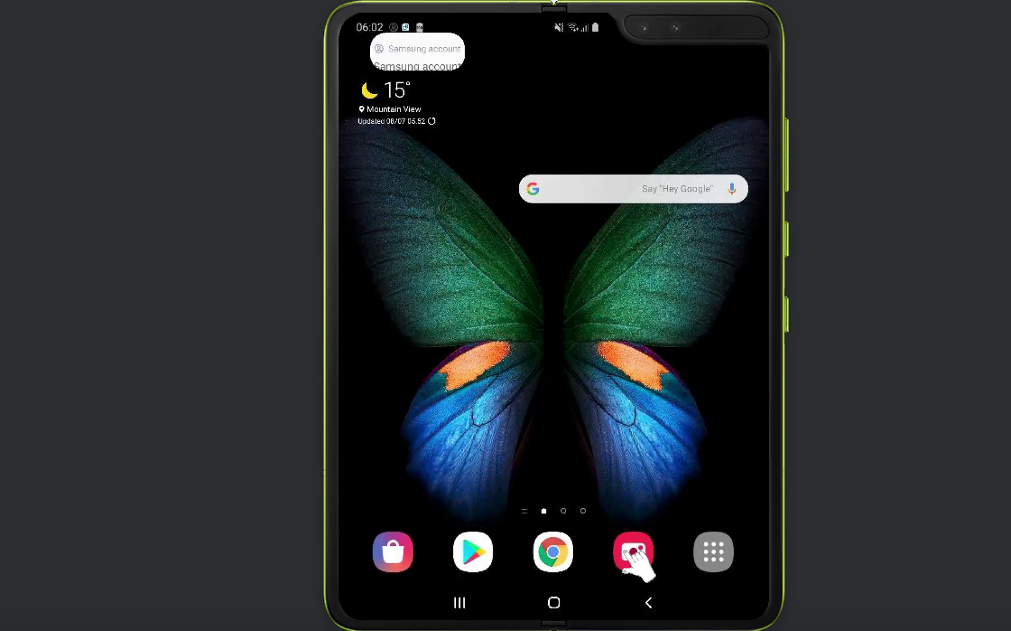
Step: Relaunch zFont, preview the local VICTORIA_color font, and choose Change Font
click(713, 552)
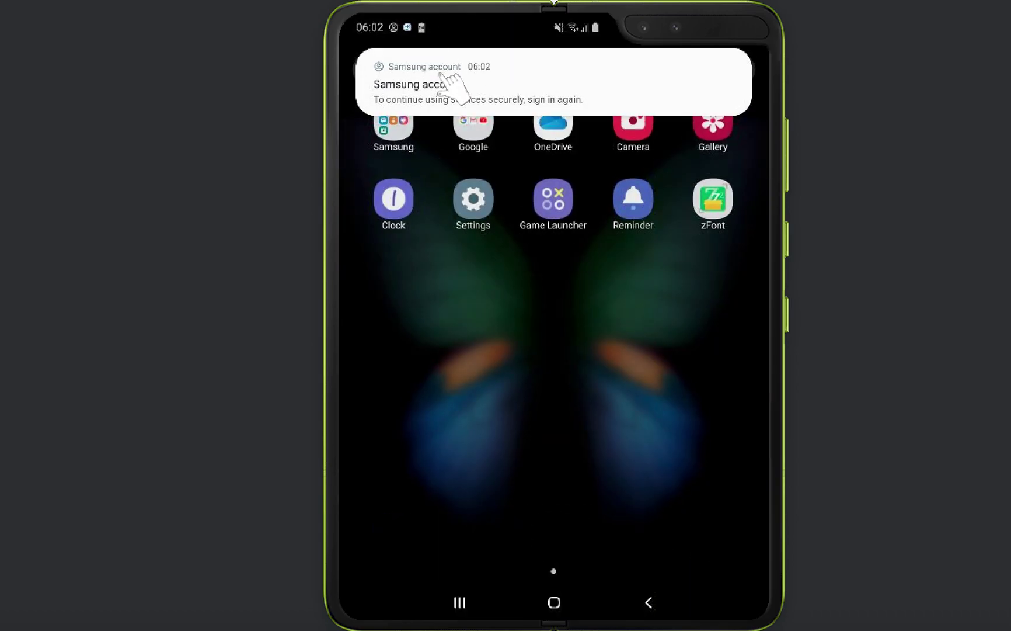
click(714, 193)
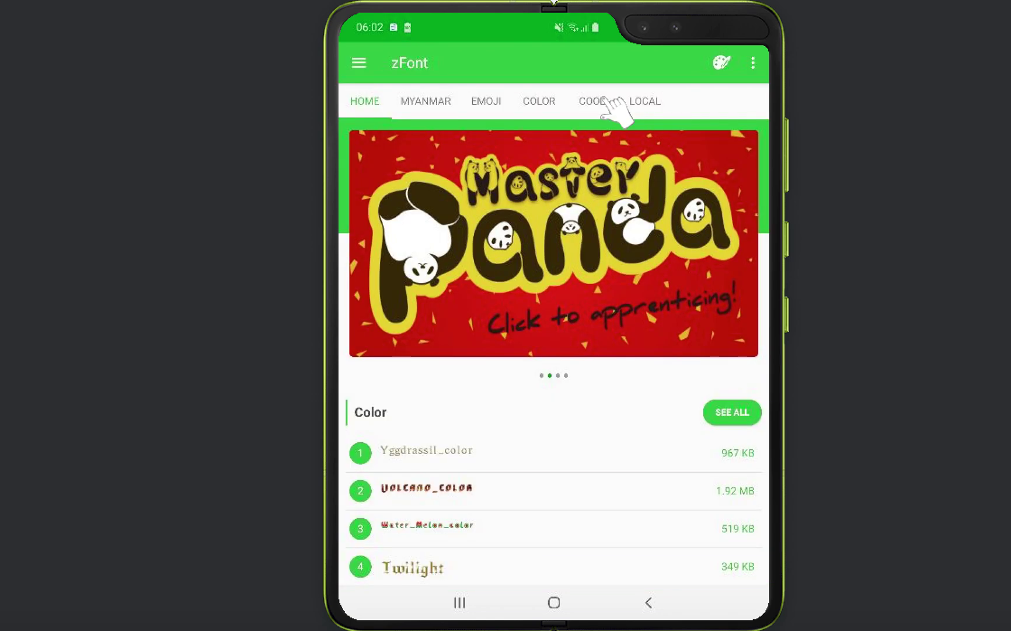
click(642, 103)
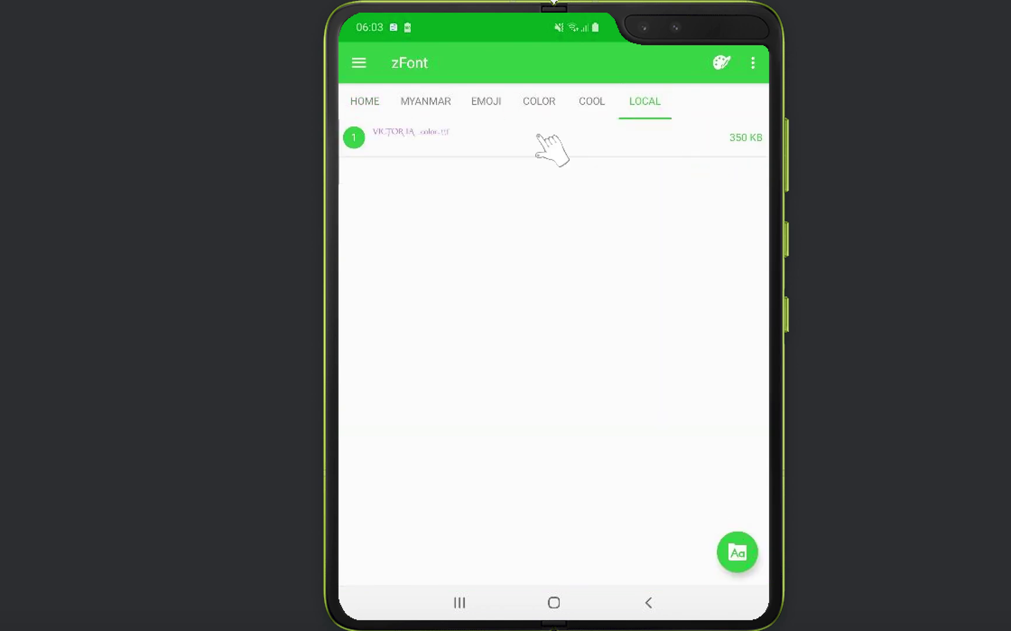
click(486, 146)
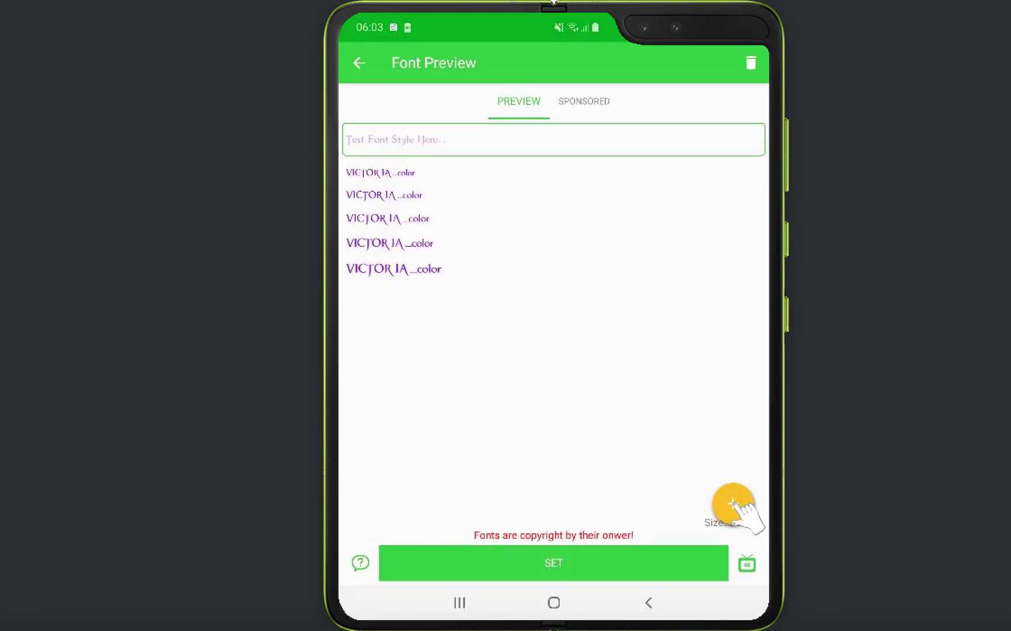
click(733, 503)
click(733, 458)
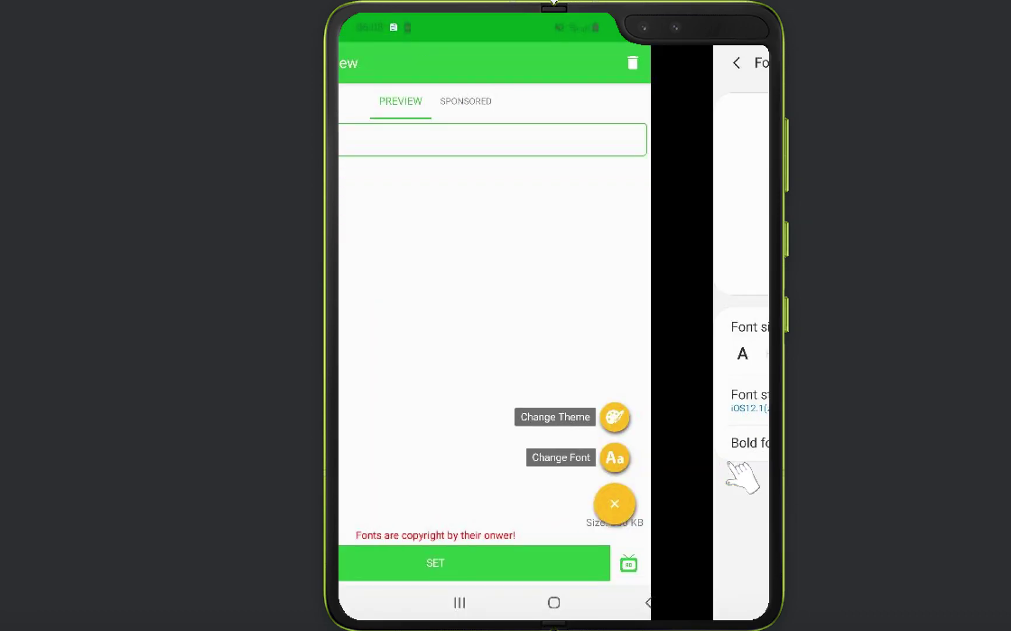
Step: Select VICTORIA_color(zFont) under Font style, then go back to zFont
click(447, 411)
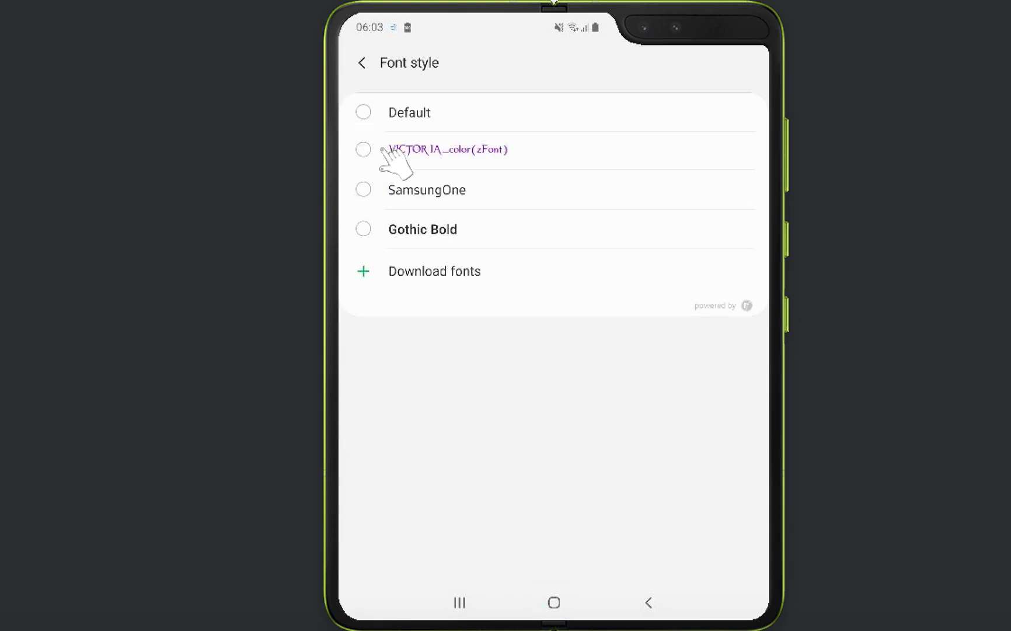
click(385, 149)
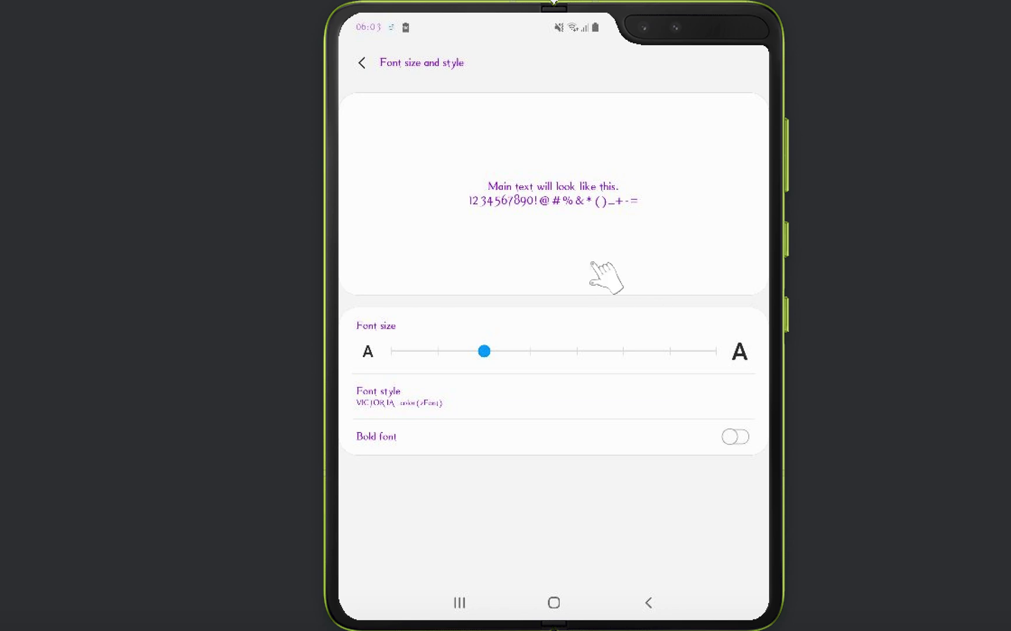
click(362, 62)
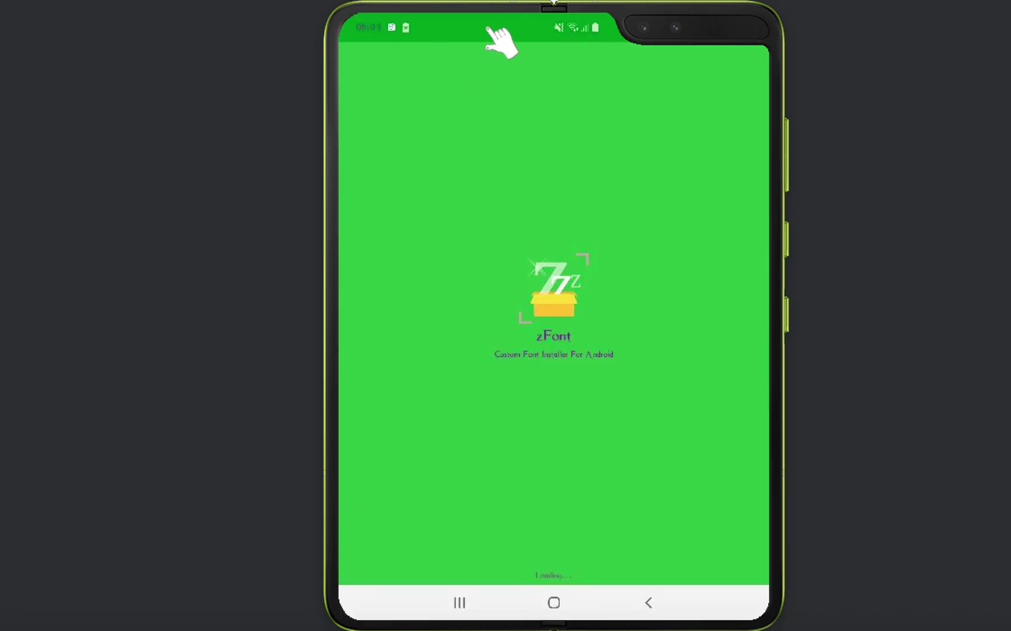
Step: Open Settings from the notification shade to view the VICTORIA_color text
drag(552, 16, 553, 237)
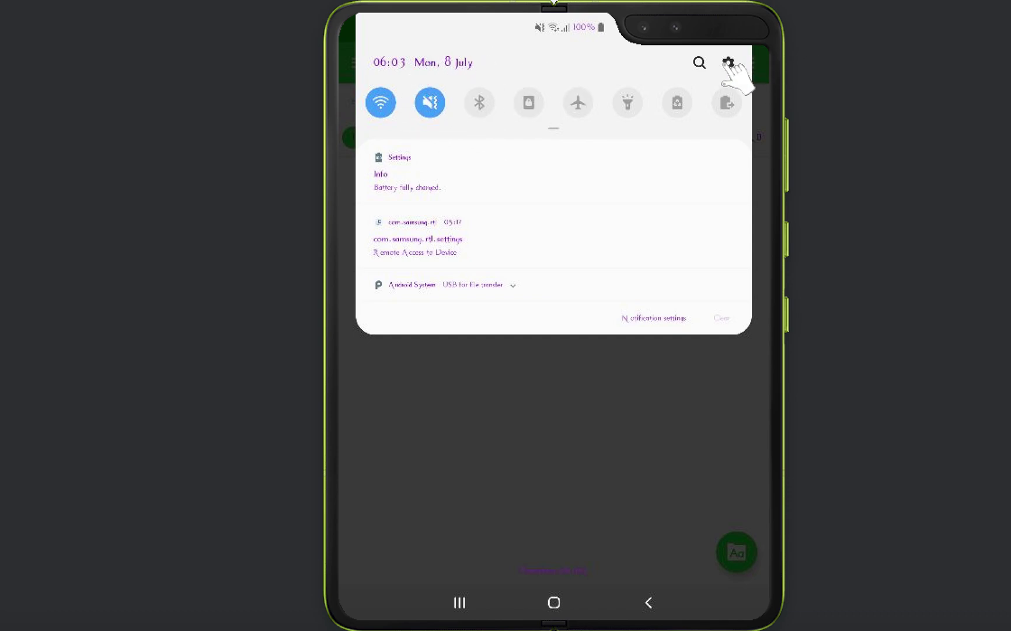
click(729, 64)
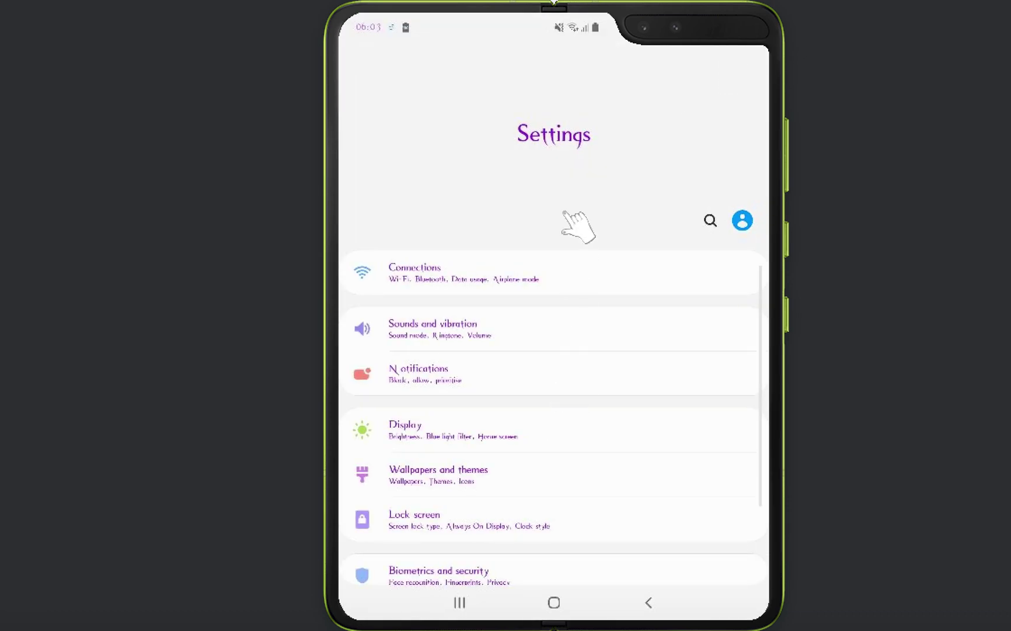
scroll(574, 225, down, 3)
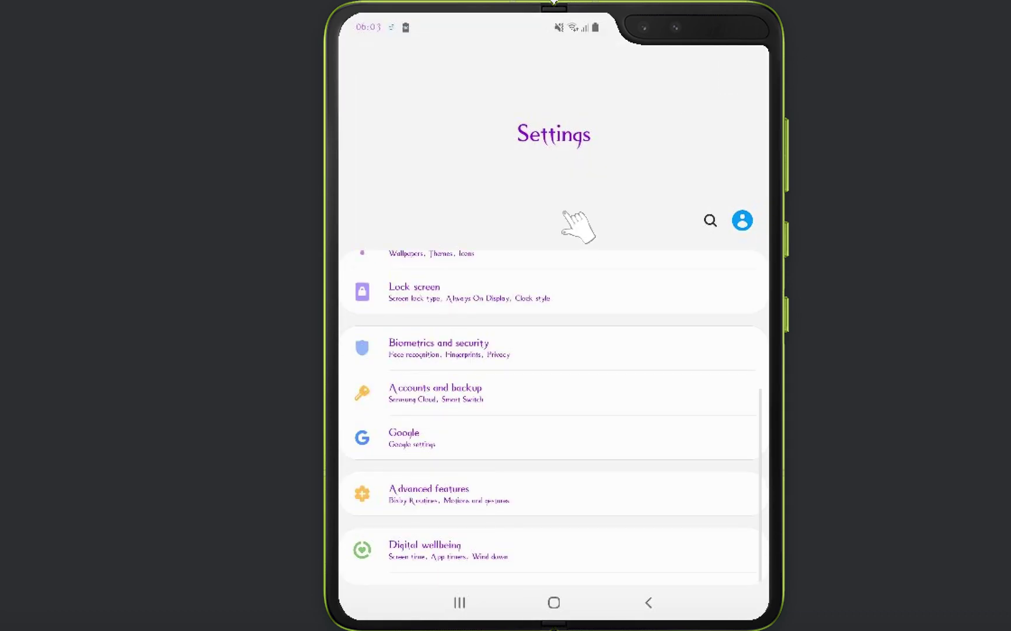
Step: Return to zFont, browse the MYANMAR, COLOR and COOL categories, and open SmokeOff
click(648, 602)
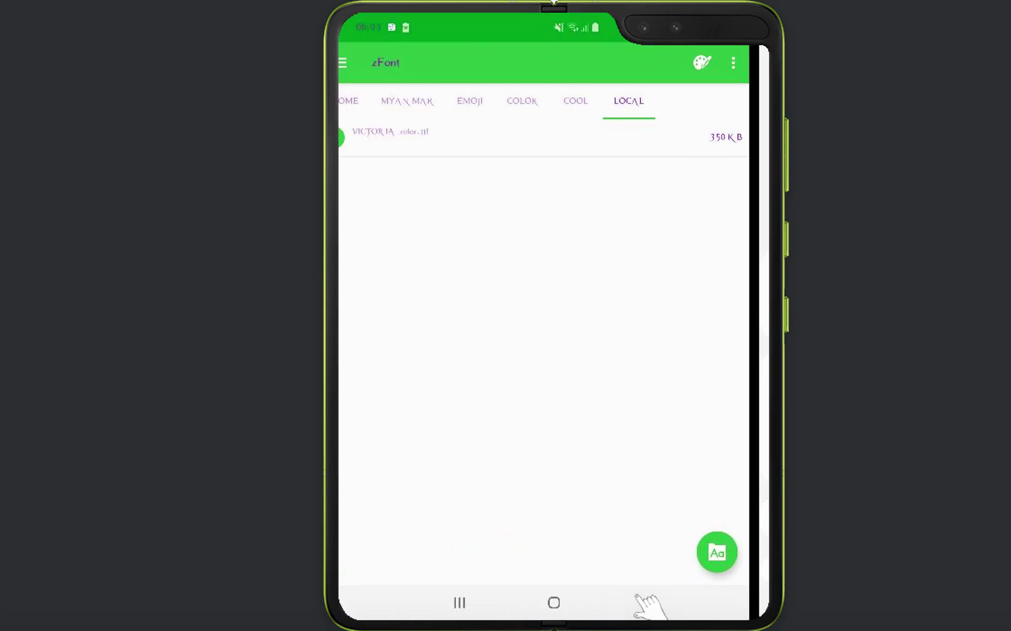
click(427, 101)
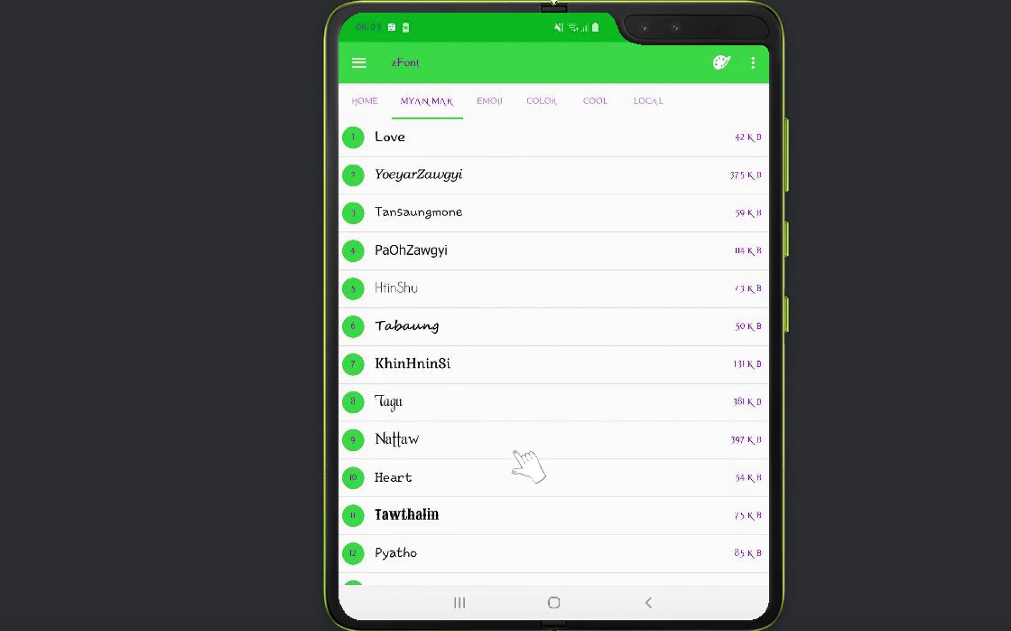
click(542, 101)
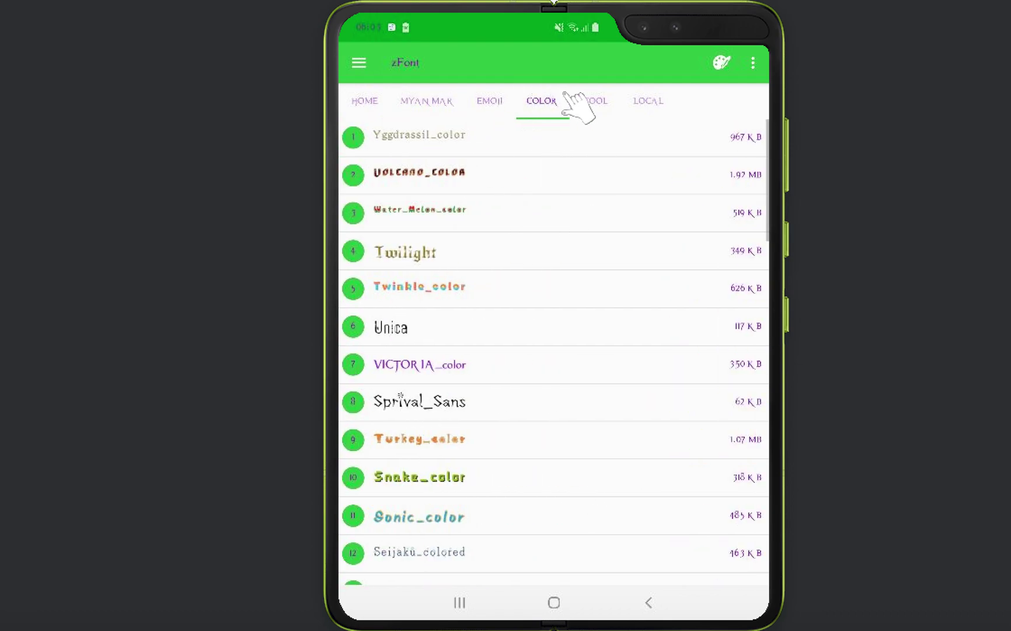
click(595, 100)
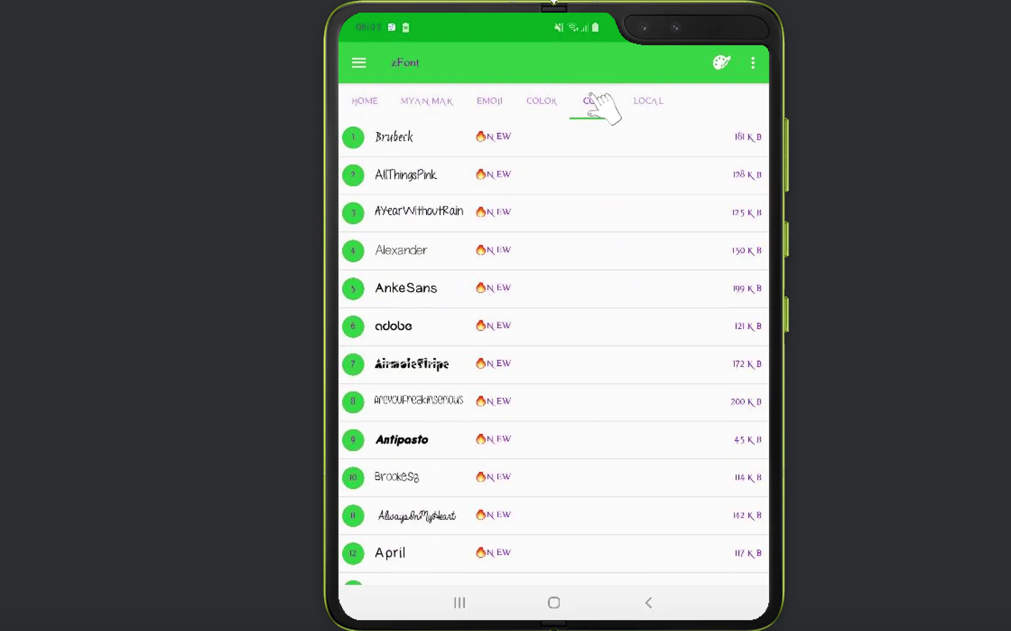
click(542, 101)
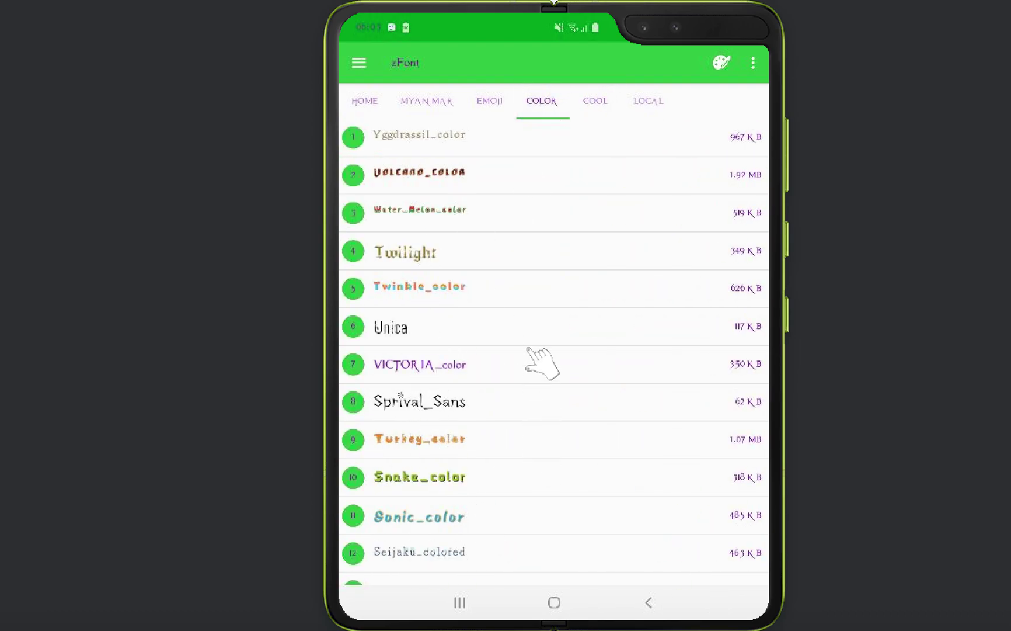
scroll(541, 362, down, 3)
scroll(541, 316, down, 2)
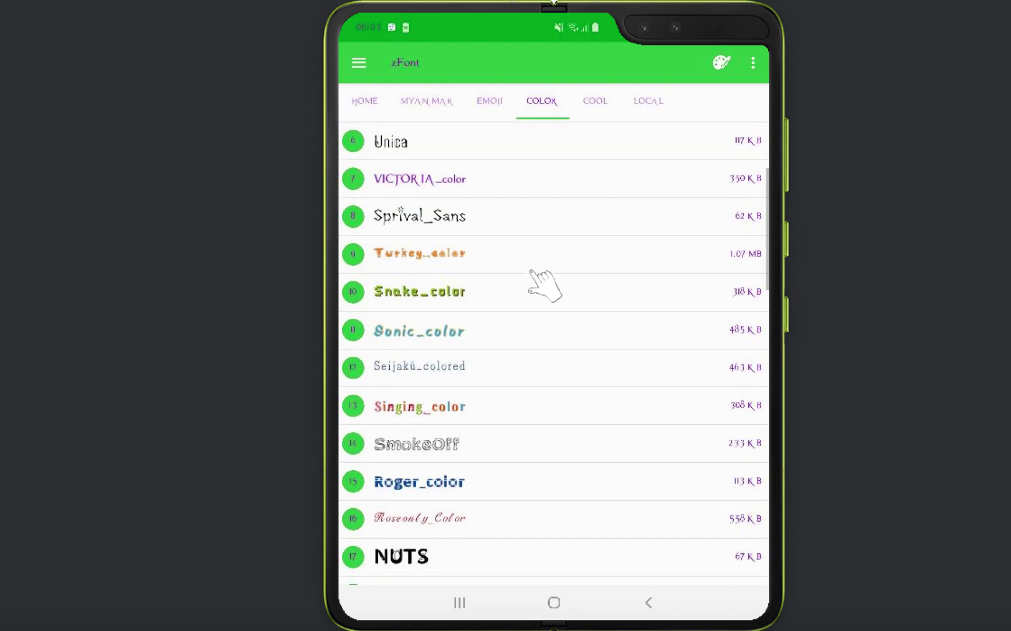
click(455, 454)
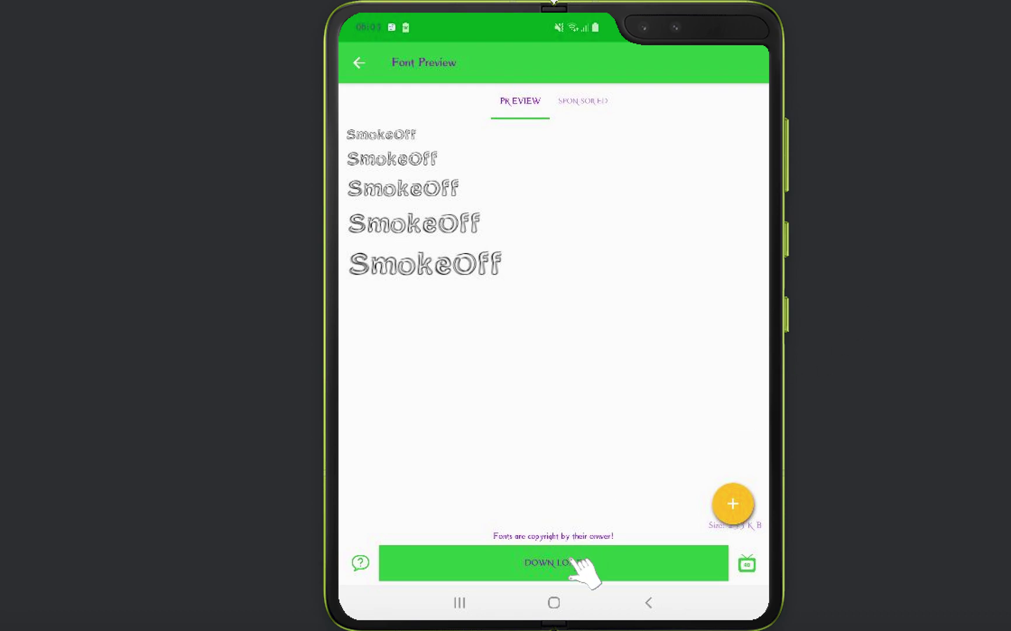
Step: Download the SmokeOff font after the reward ad and cancel the delete prompt
click(583, 562)
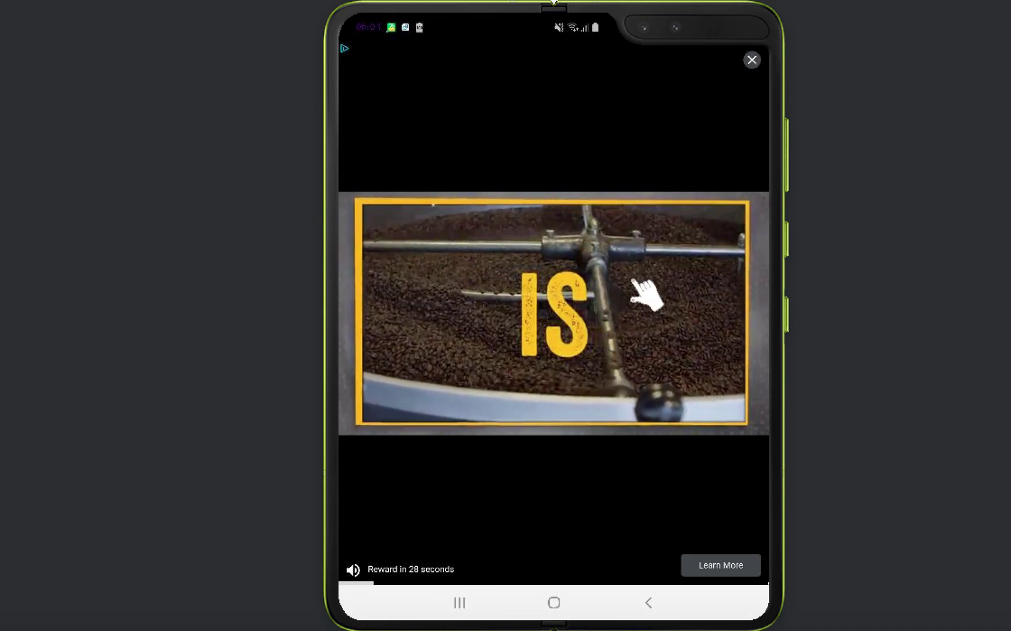
click(753, 60)
click(751, 62)
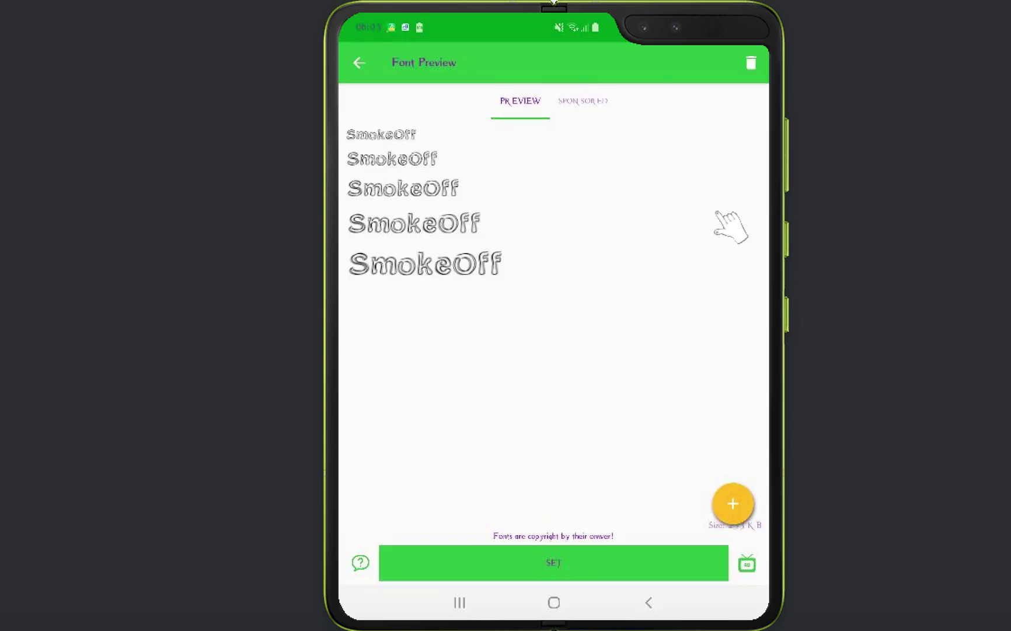
click(632, 348)
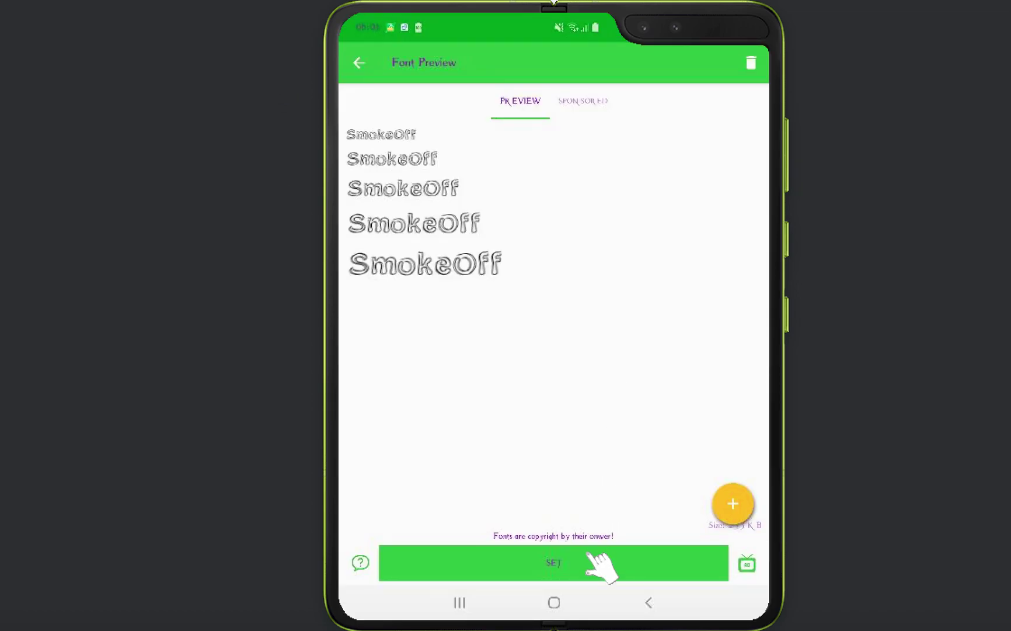
Step: Apply SmokeOff in Samsung mode for Pie OneUI and install the zFont Package update
click(599, 563)
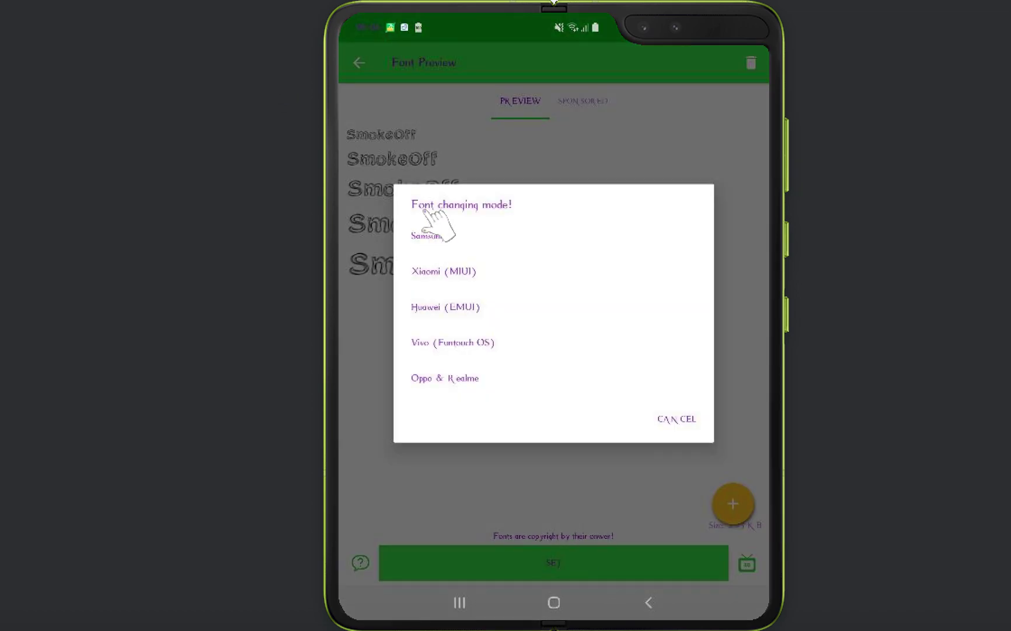
click(441, 237)
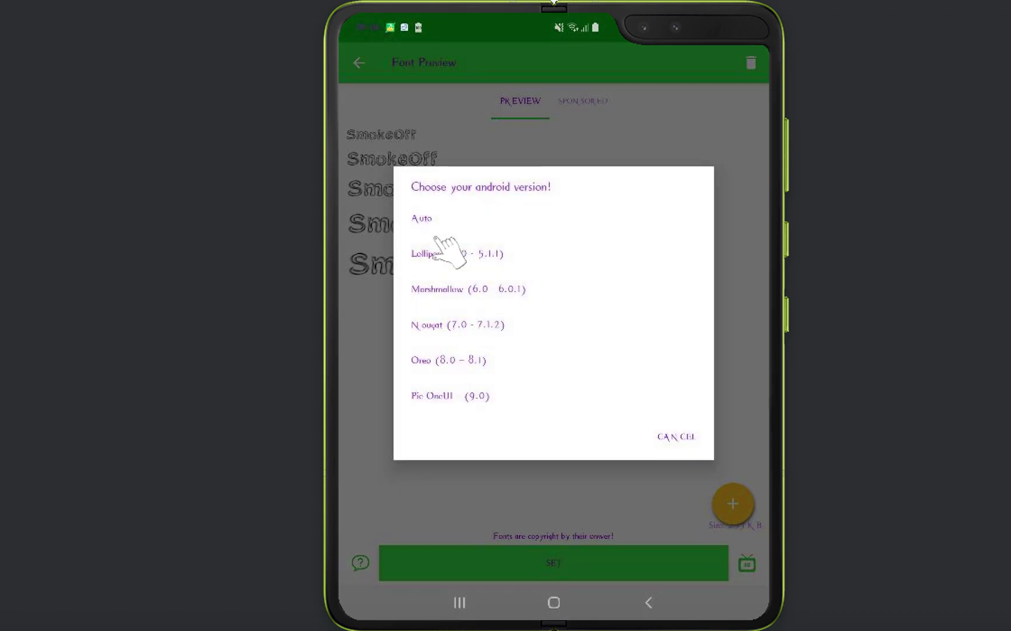
click(474, 395)
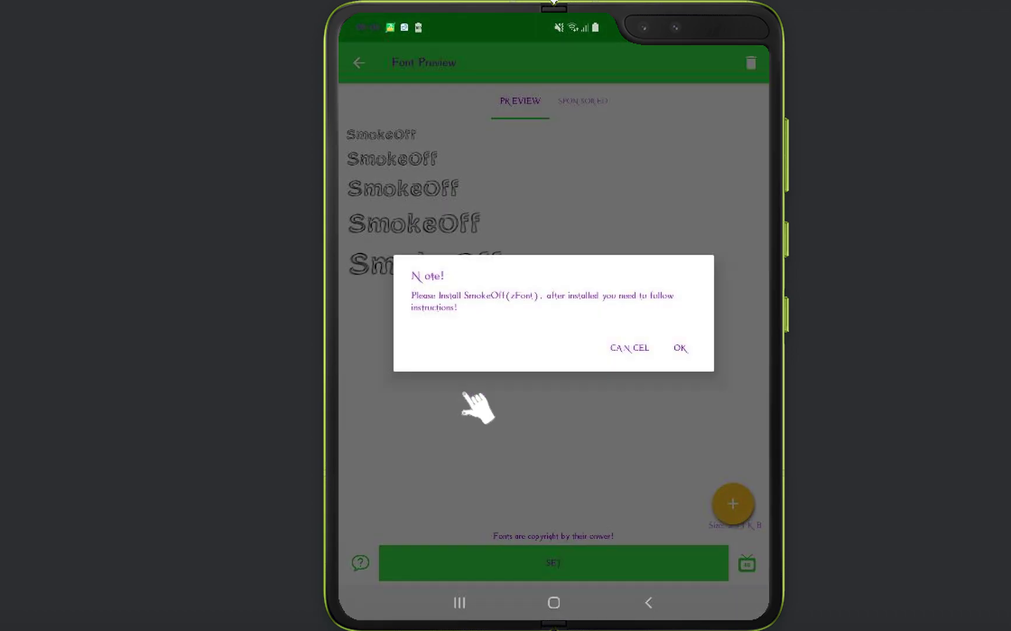
click(681, 349)
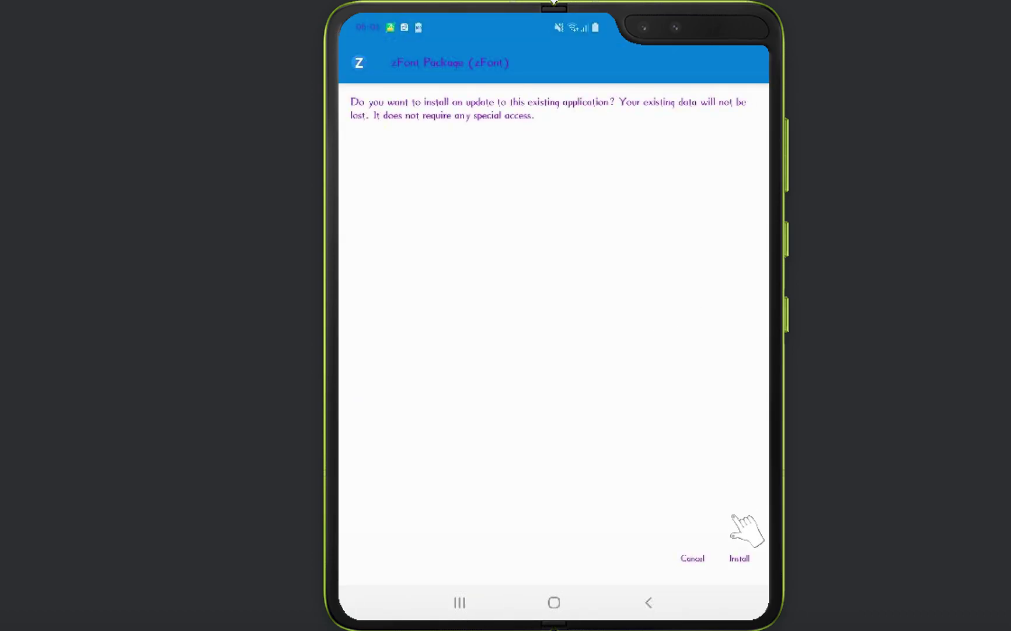
click(740, 557)
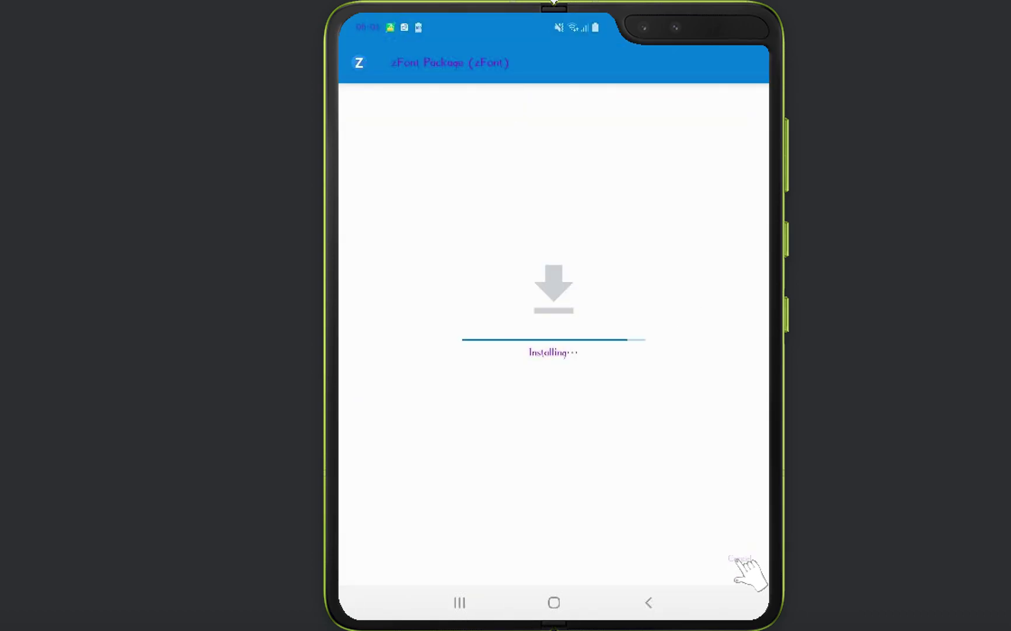
click(740, 558)
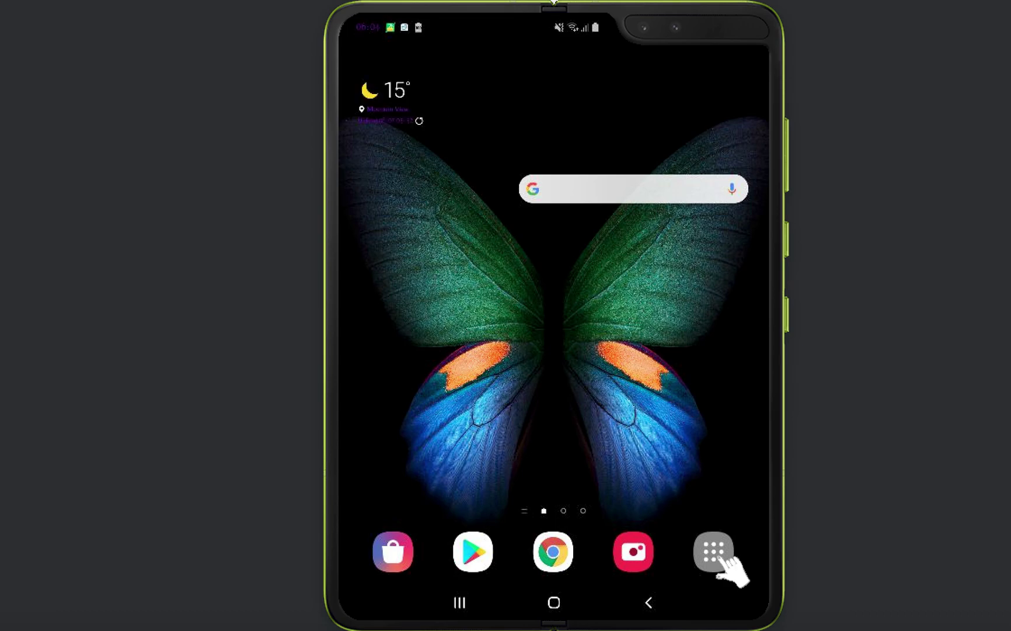
Step: Relaunch zFont and open the local VICTORIA_color.ttf preview with its extra actions expanded
click(714, 553)
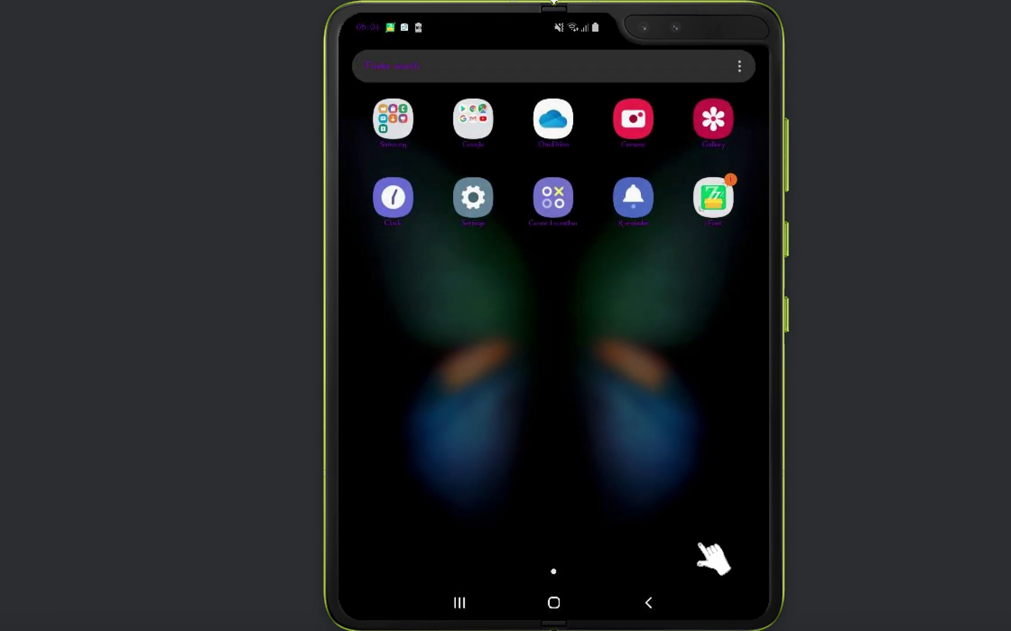
click(716, 195)
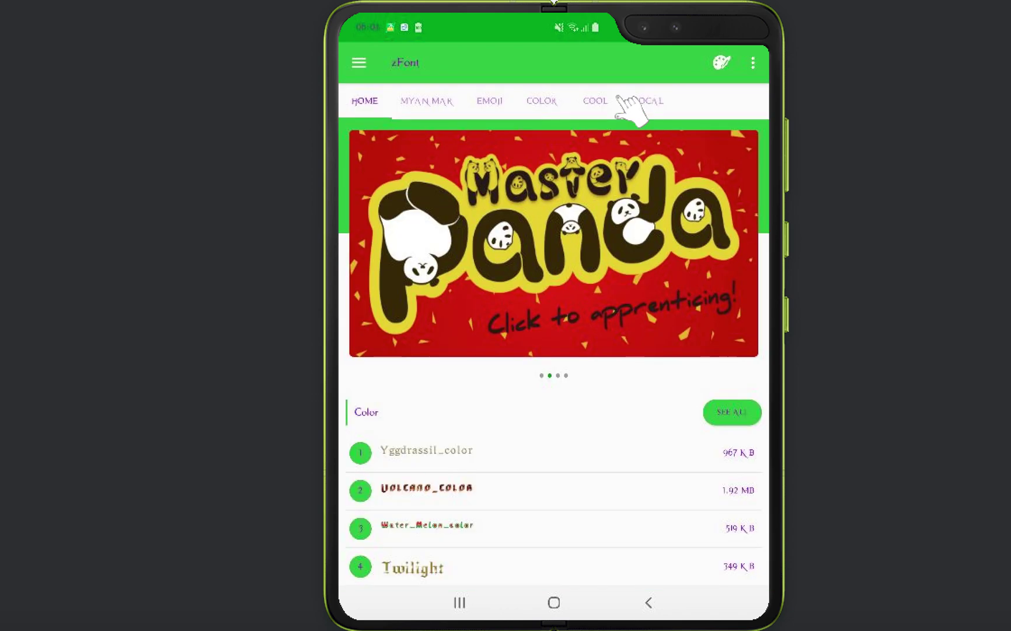
click(595, 100)
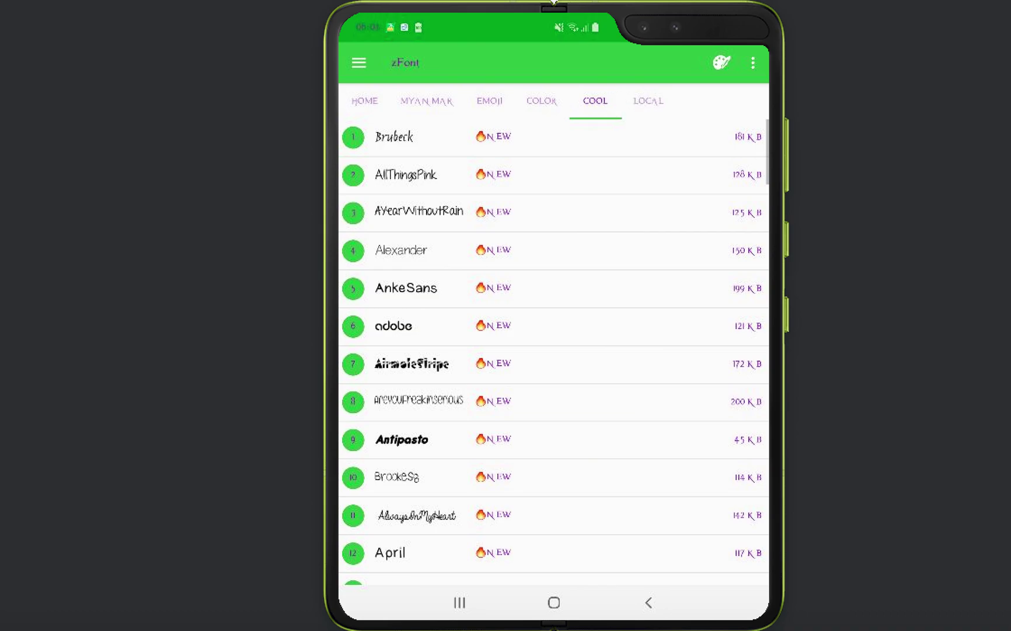
click(648, 100)
click(464, 173)
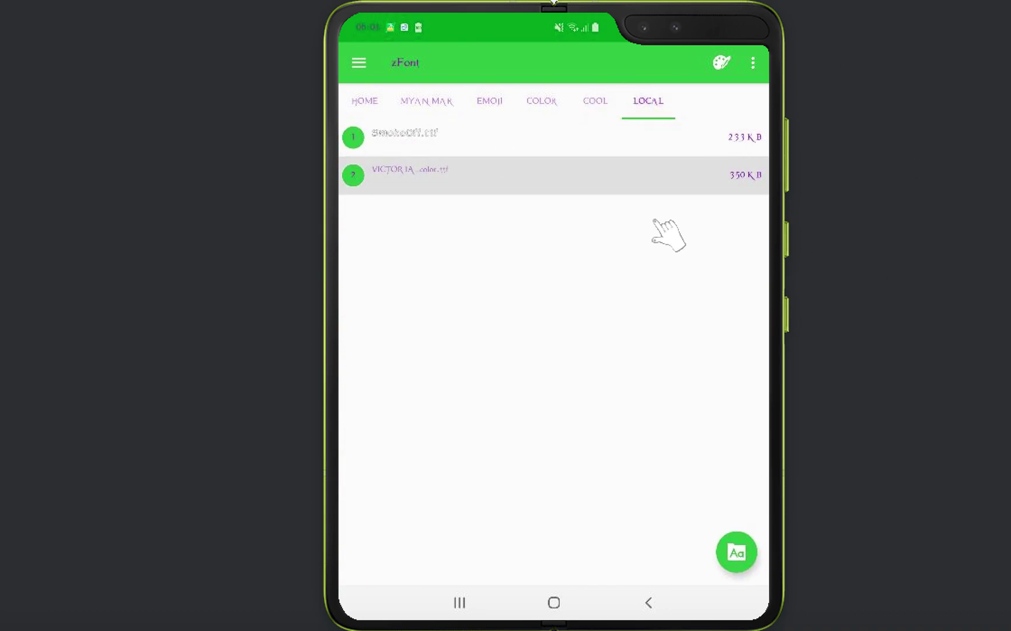
click(359, 62)
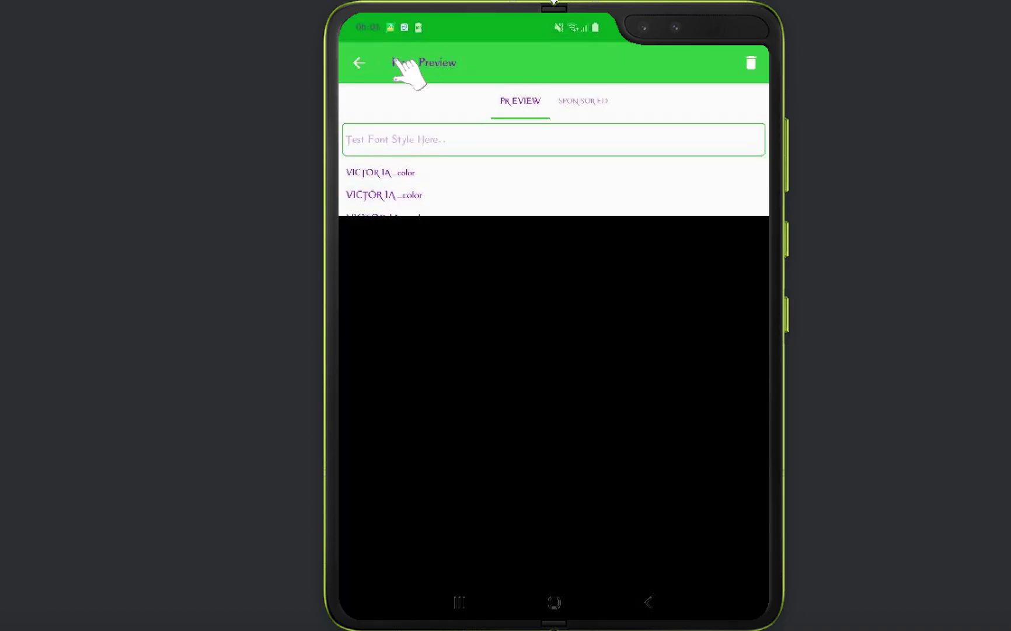
click(733, 503)
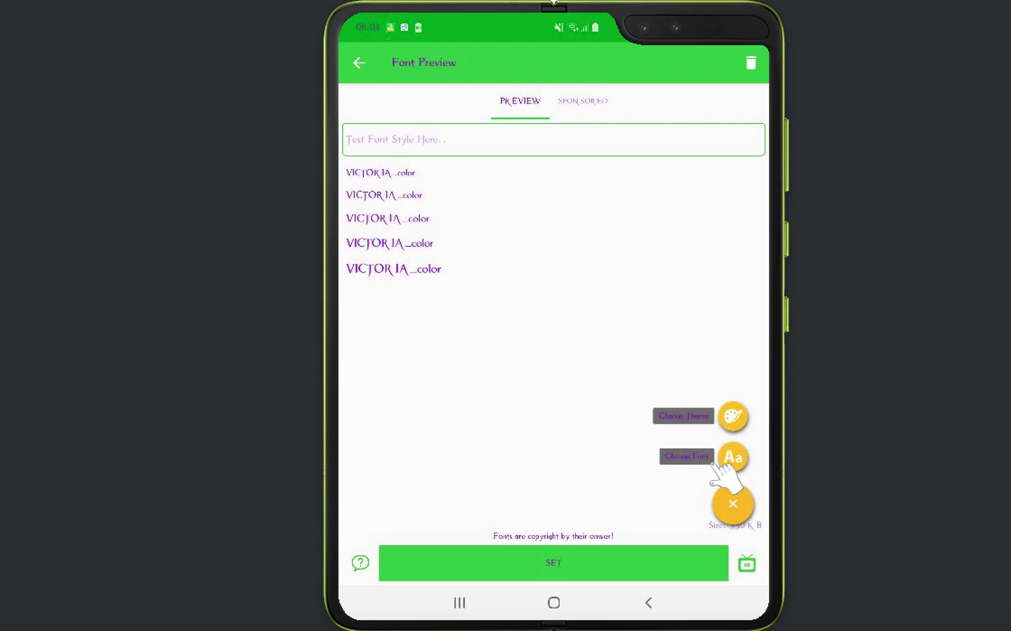
Step: Try out and apply the zFont Package theme from My themes, then open the app list
click(733, 415)
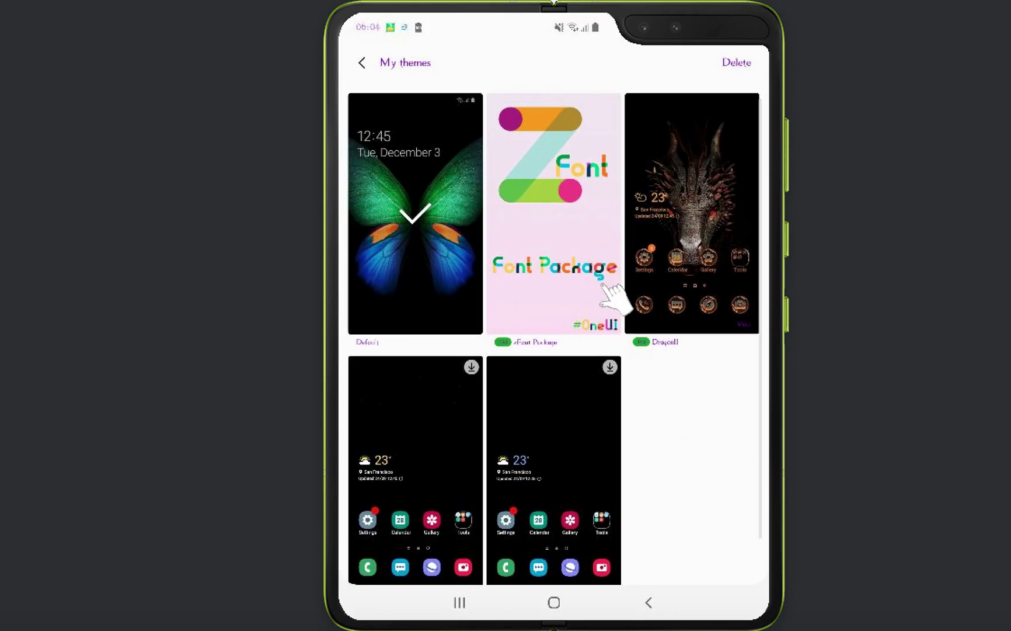
click(578, 259)
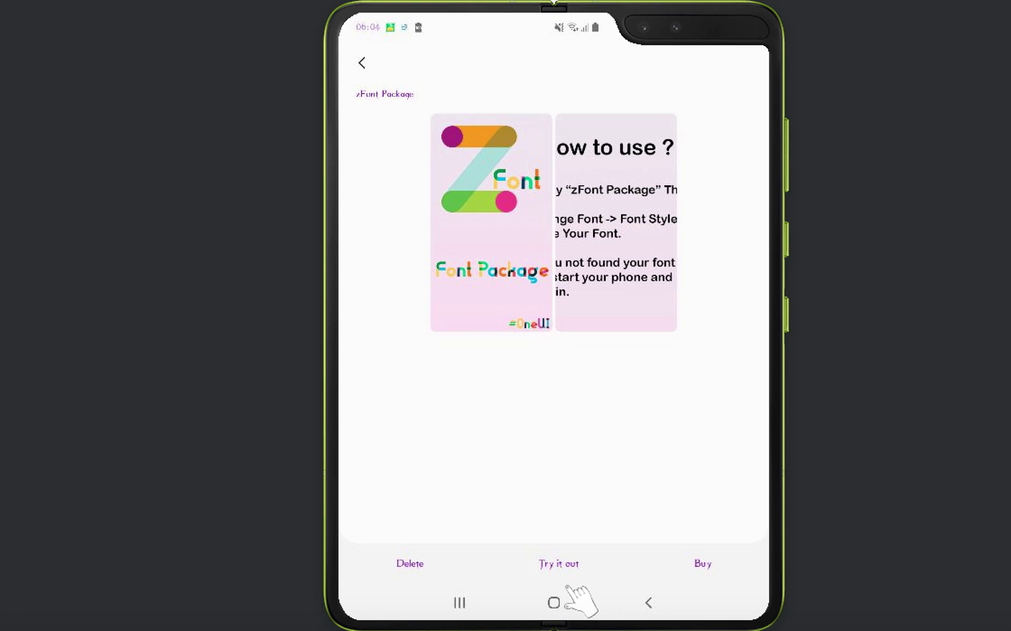
click(558, 562)
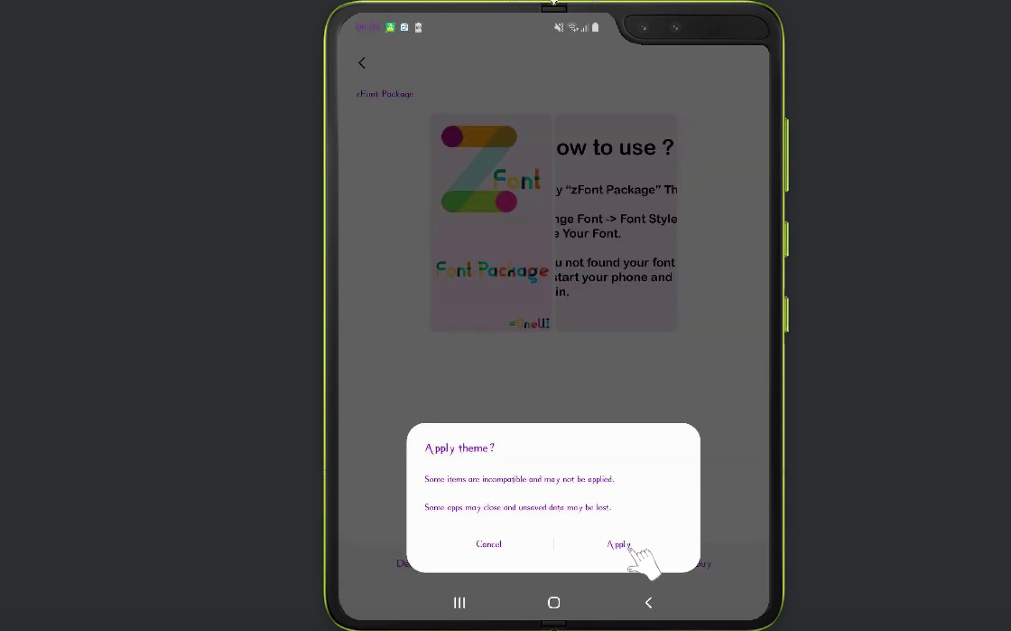
click(619, 544)
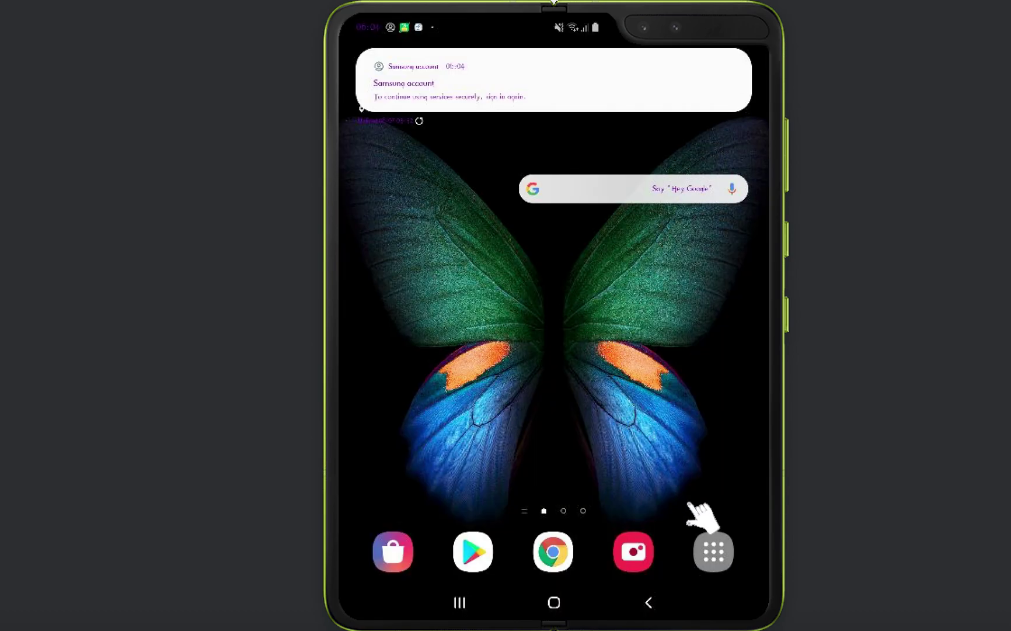
click(713, 551)
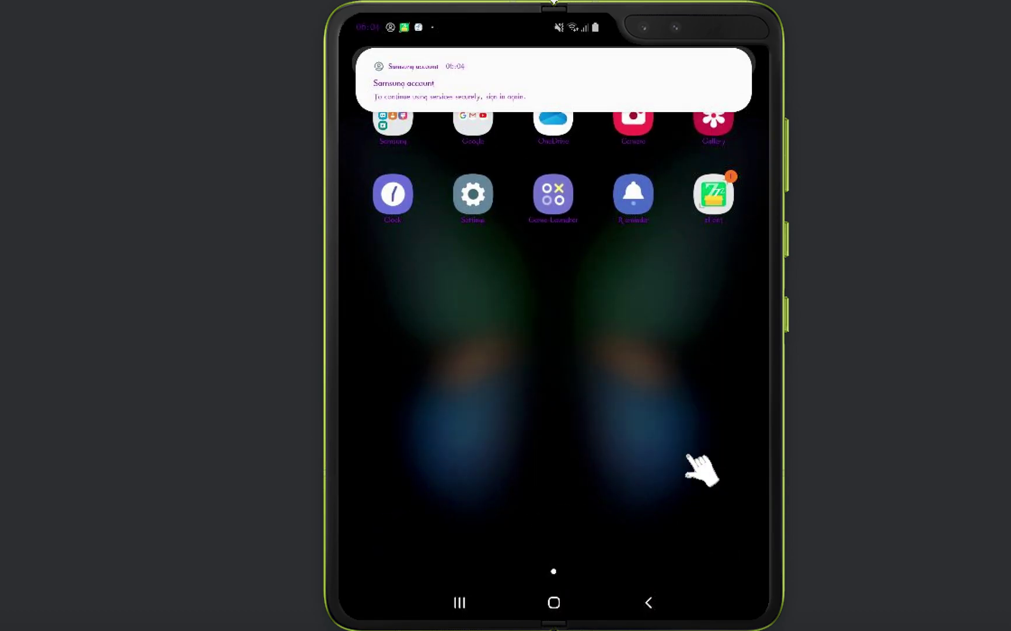
Step: Relaunch zFont, open the local SmokeOff.ttf, and reach the system font settings
click(714, 197)
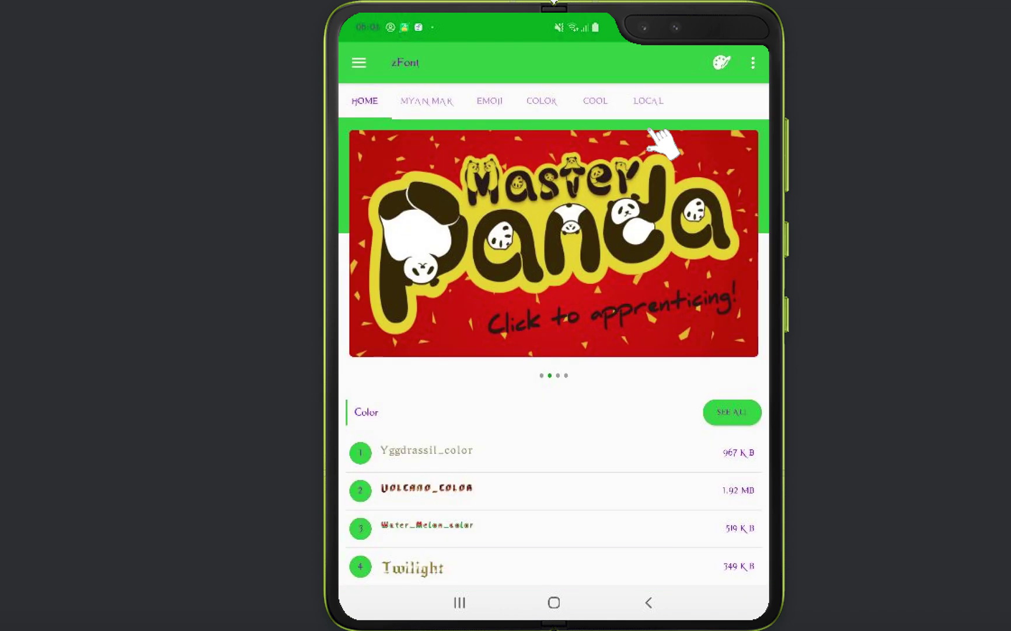
click(646, 101)
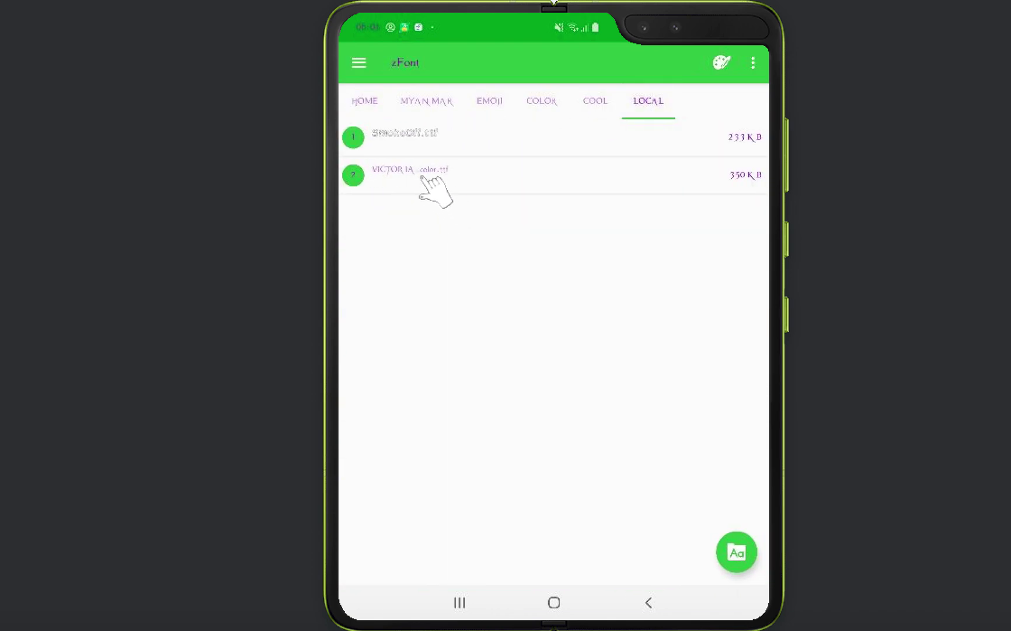
click(425, 171)
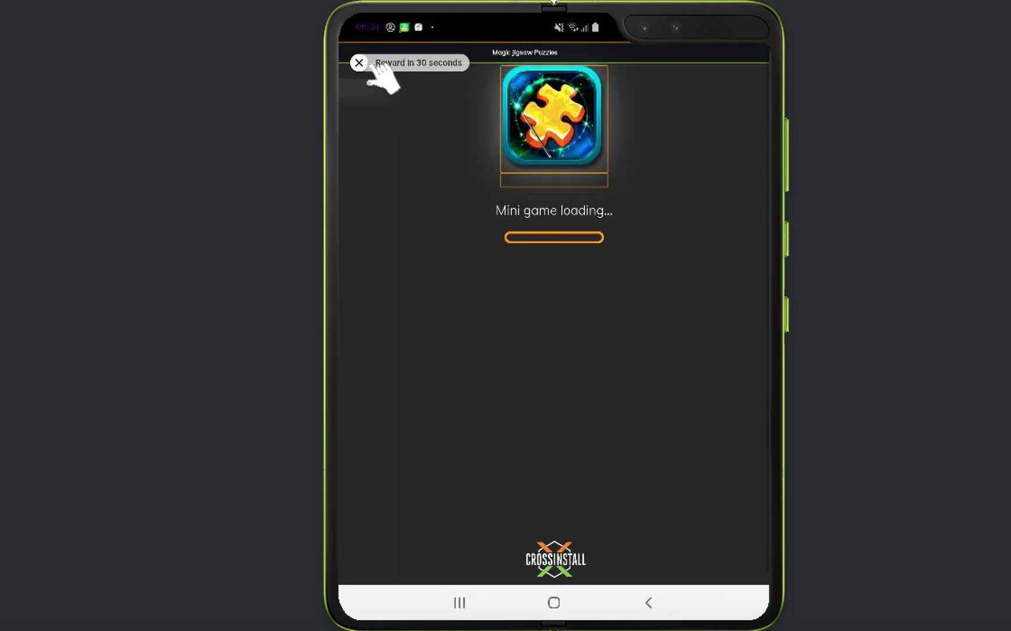
click(360, 63)
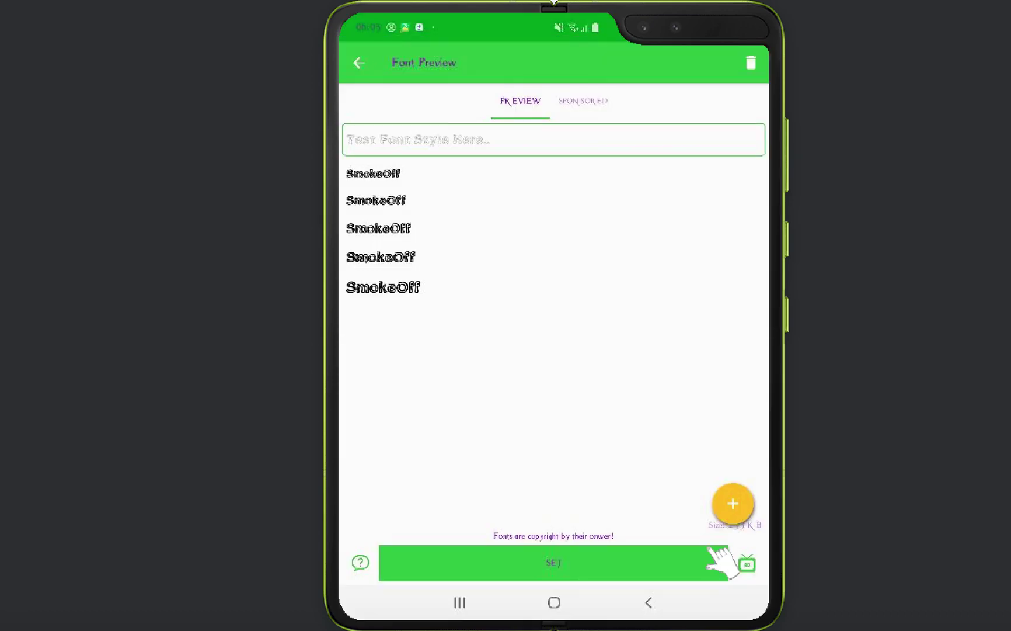
click(733, 503)
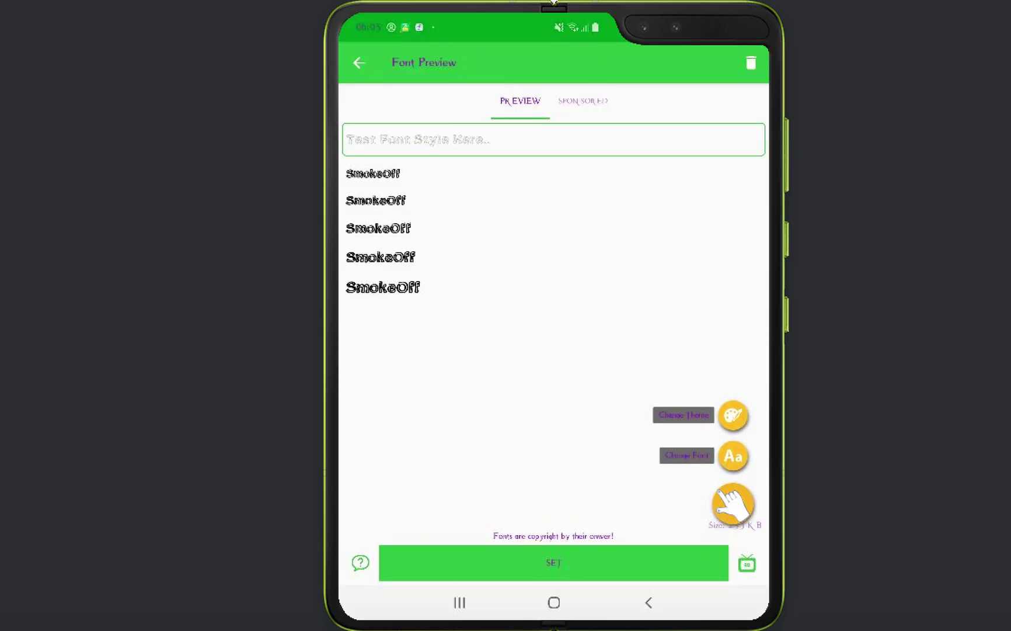
click(733, 457)
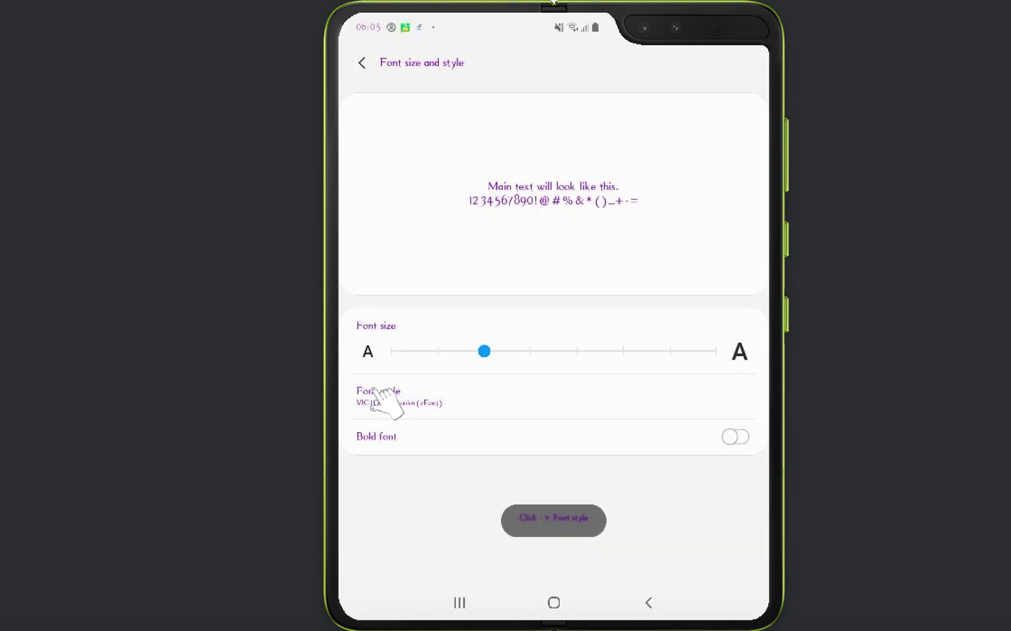
Step: Choose SmokeOff(zFont) as the Font style and go back to zFont's preview
click(379, 395)
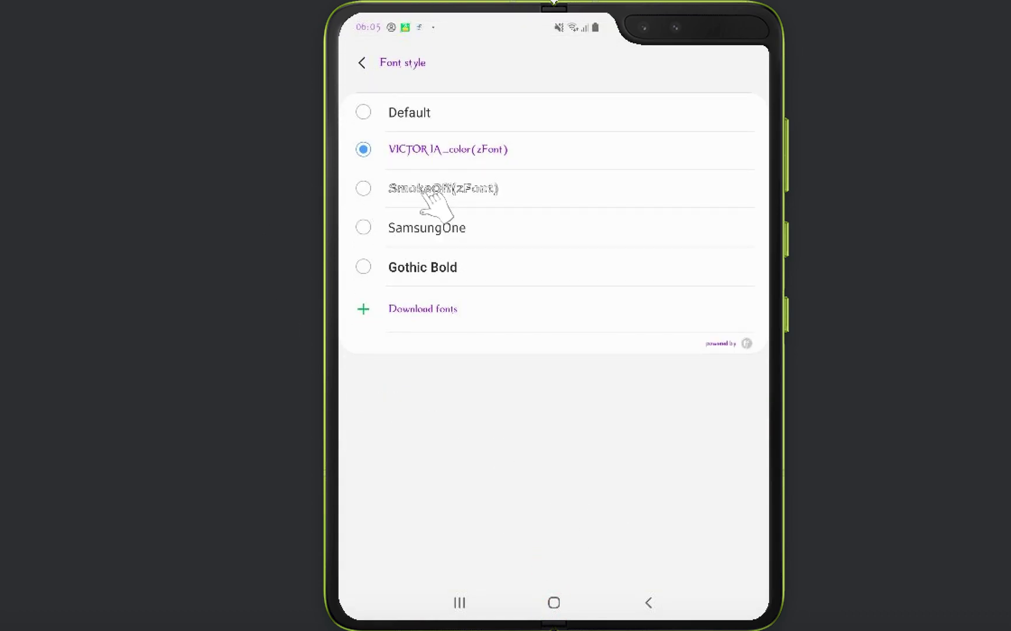
click(427, 189)
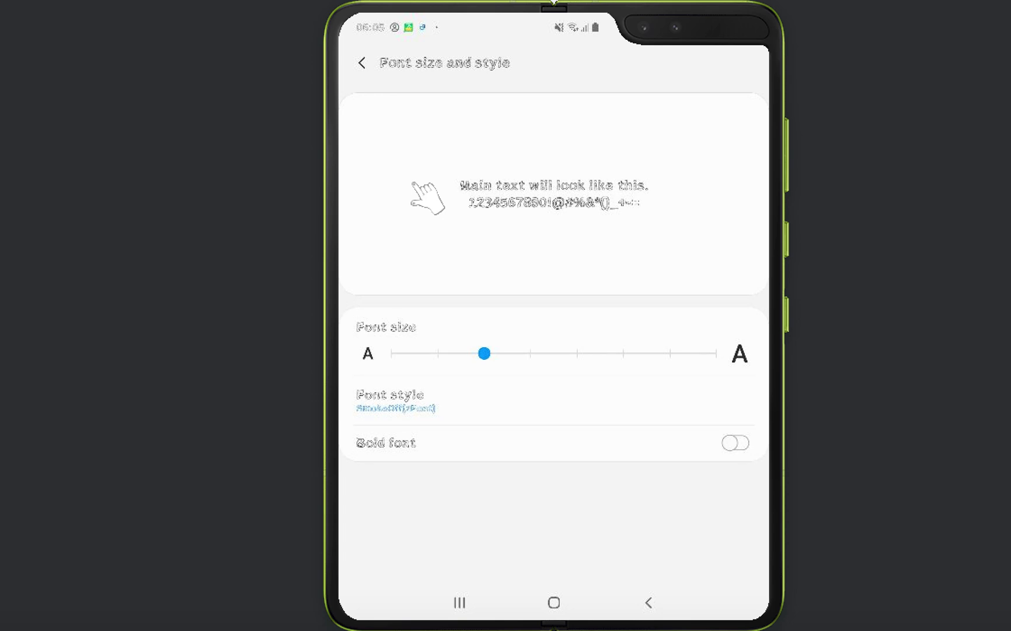
click(364, 63)
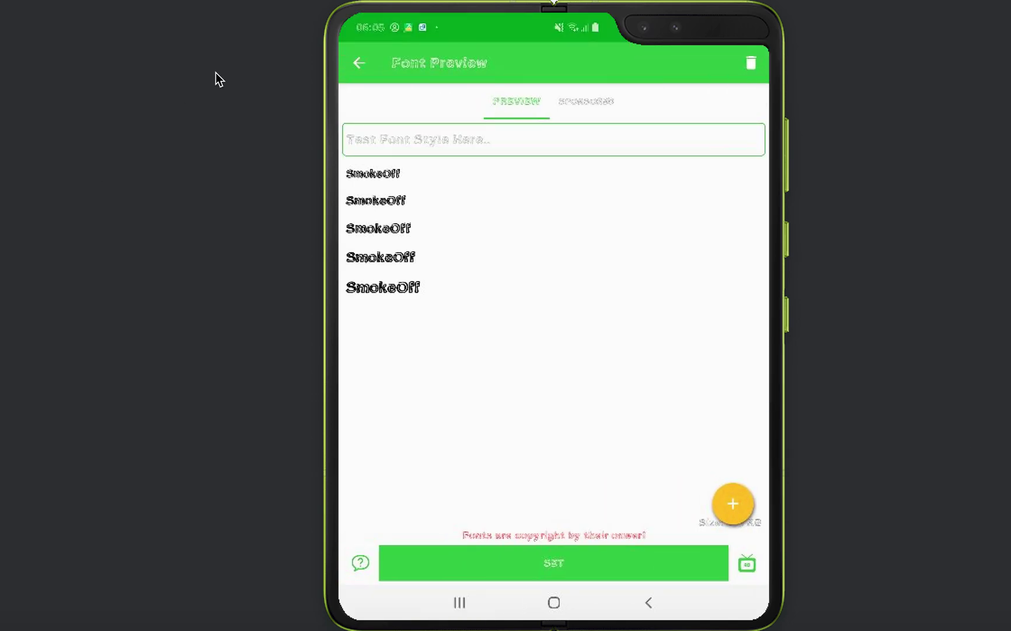